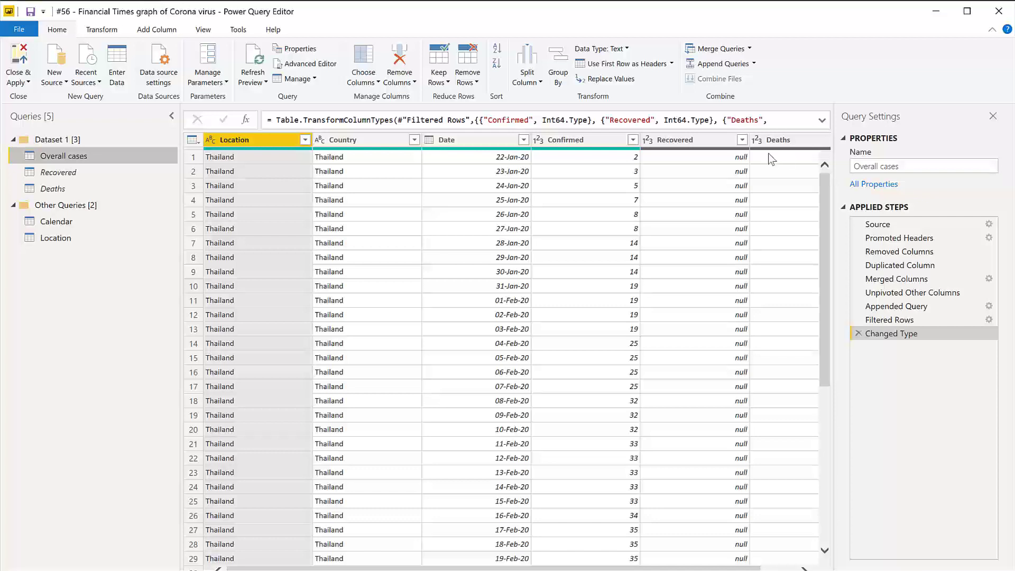
# - In the Recovered query, rename the unpivoted value column from Recovered to Cases
pyautogui.click(78, 173)
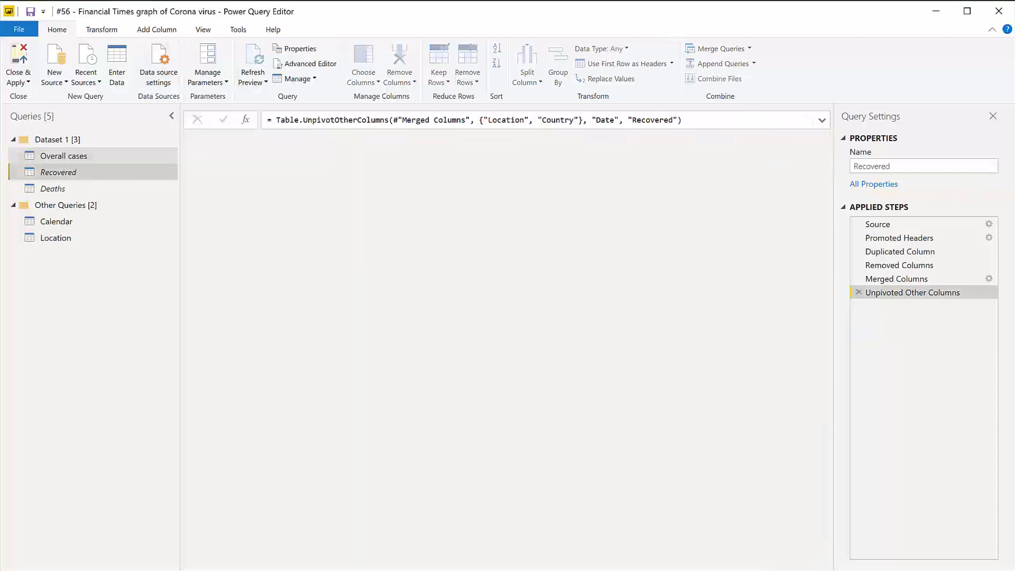
pyautogui.click(653, 119)
pyautogui.doubleClick(653, 120)
pyautogui.write('Cas')
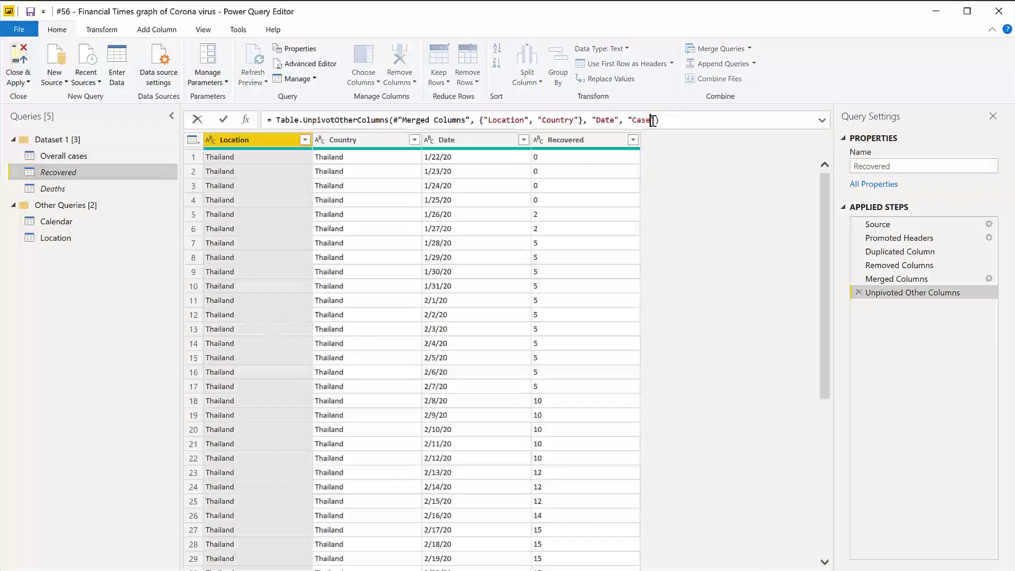
pyautogui.write('es')
pyautogui.press('Return')
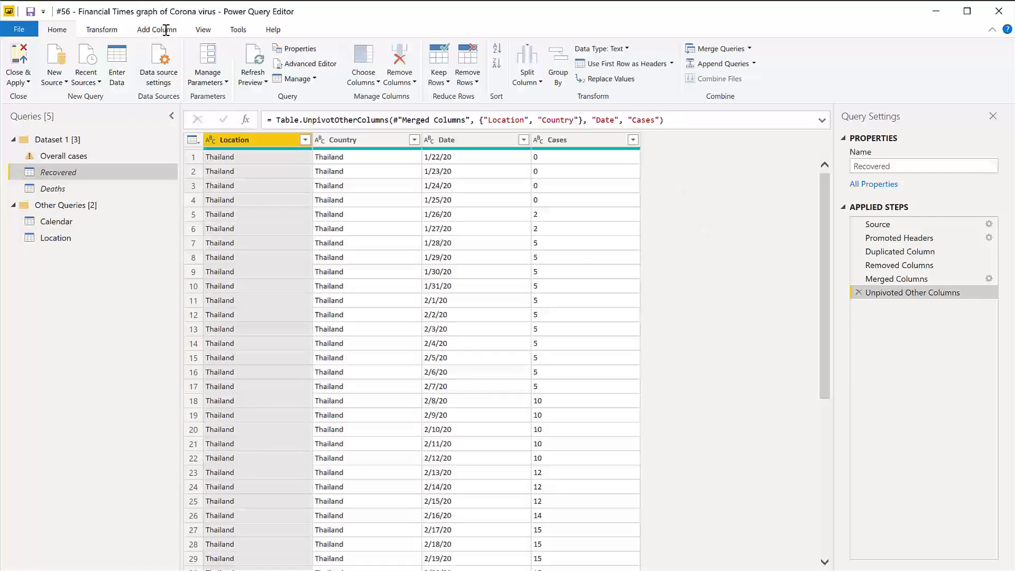
# - Add a custom column named Type with the formula "Recovered"
pyautogui.click(166, 31)
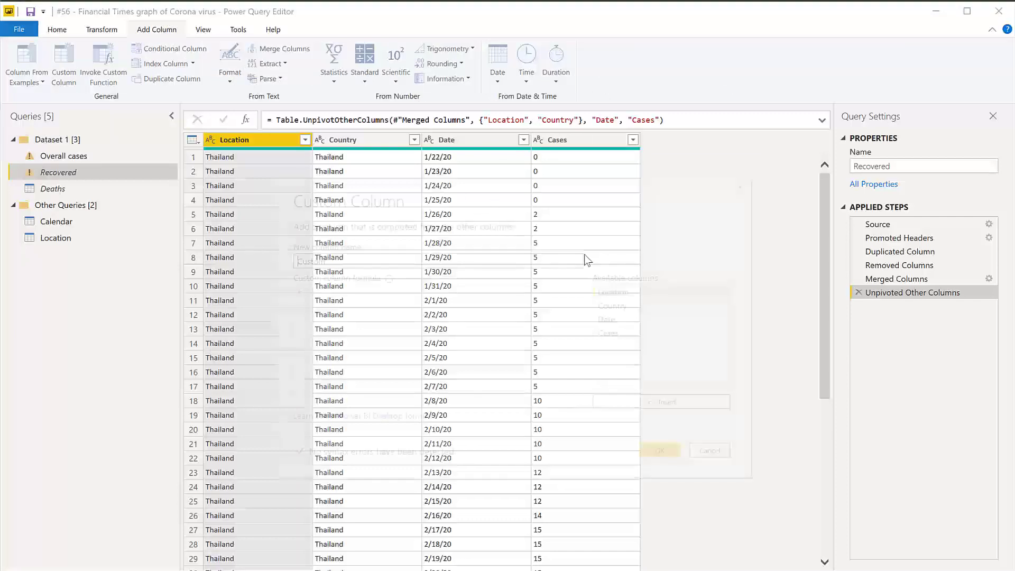
pyautogui.moveTo(327, 261); pyautogui.dragTo(275, 261)
pyautogui.write('Type')
pyautogui.click(345, 296)
pyautogui.write('"Recovered')
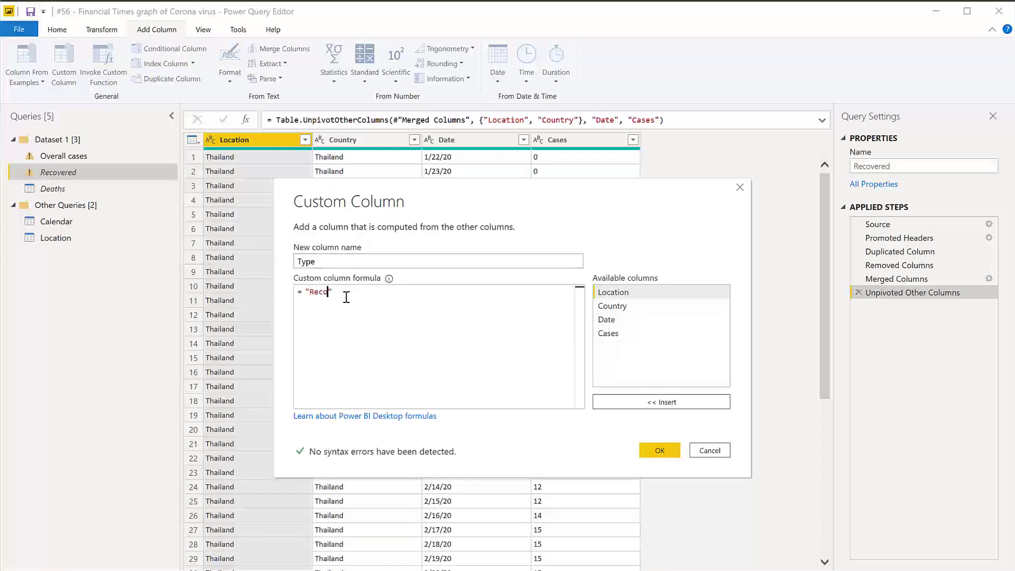
pyautogui.click(673, 453)
# - In the Deaths query, rename the unpivoted value column from Deaths to Cases
pyautogui.click(53, 189)
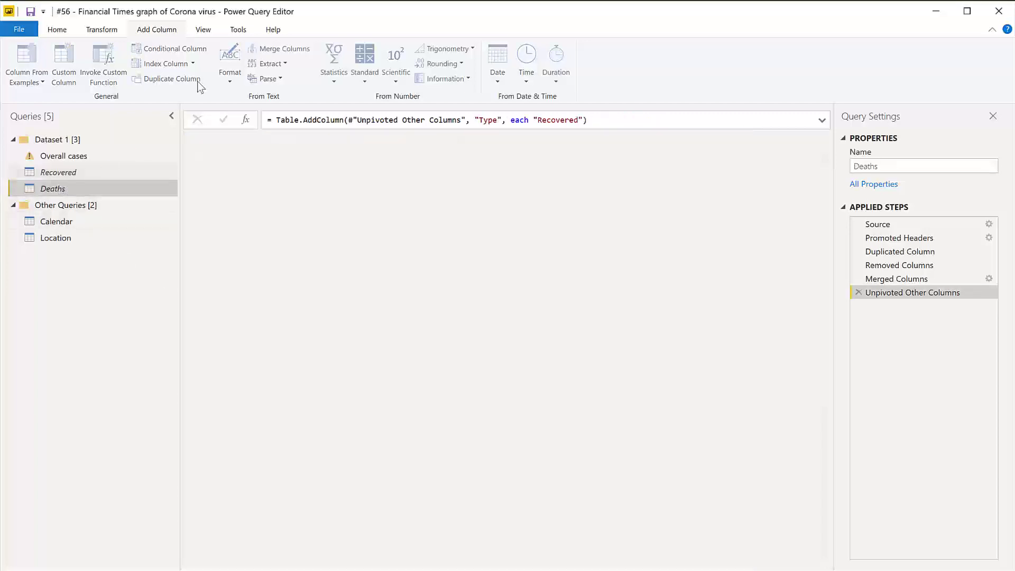
pyautogui.doubleClick(646, 121)
pyautogui.write('Cases')
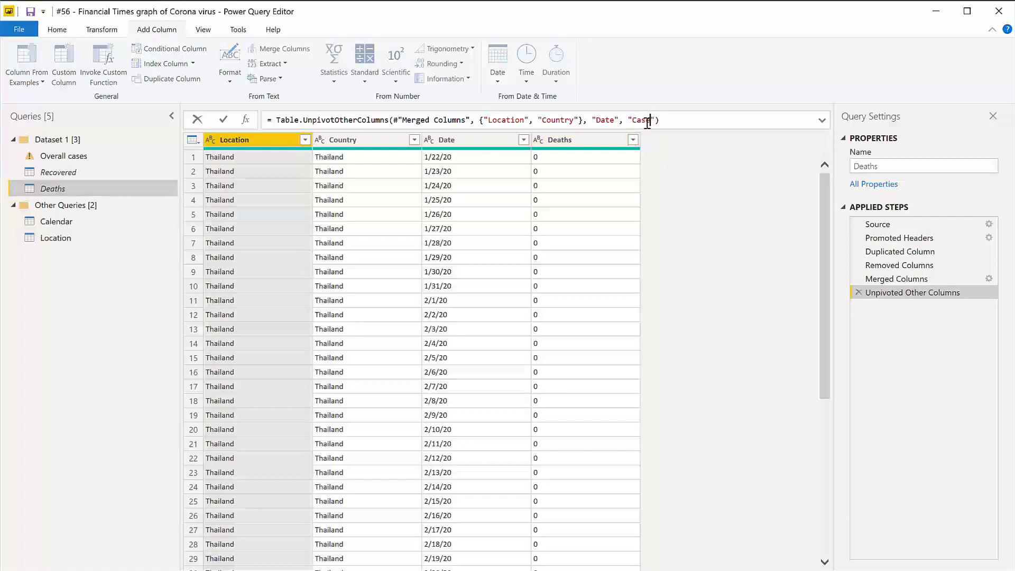
pyautogui.press('Return')
pyautogui.click(58, 172)
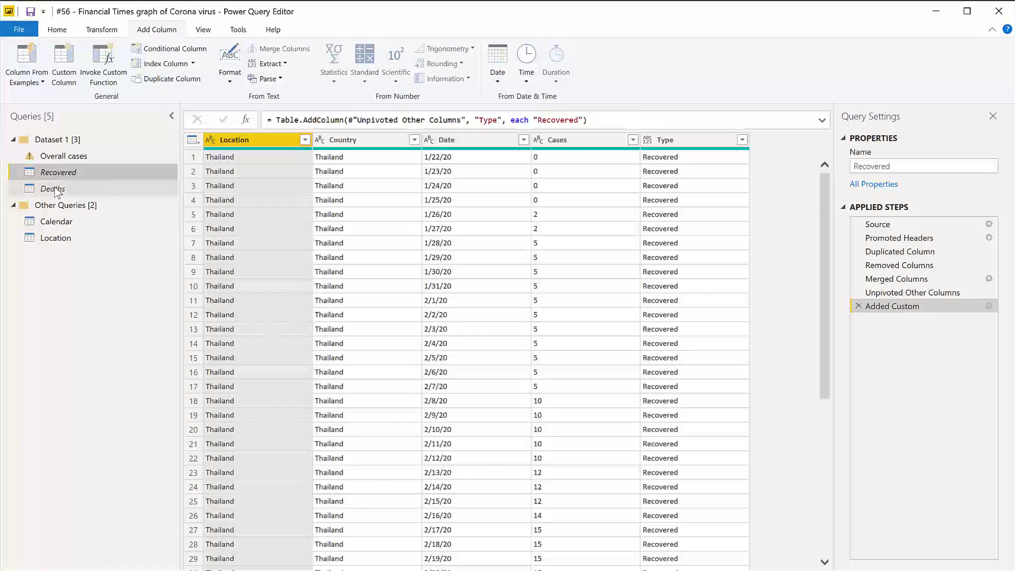
pyautogui.click(53, 189)
# - Add a custom column named Type with the formula "Deaths"
pyautogui.click(64, 63)
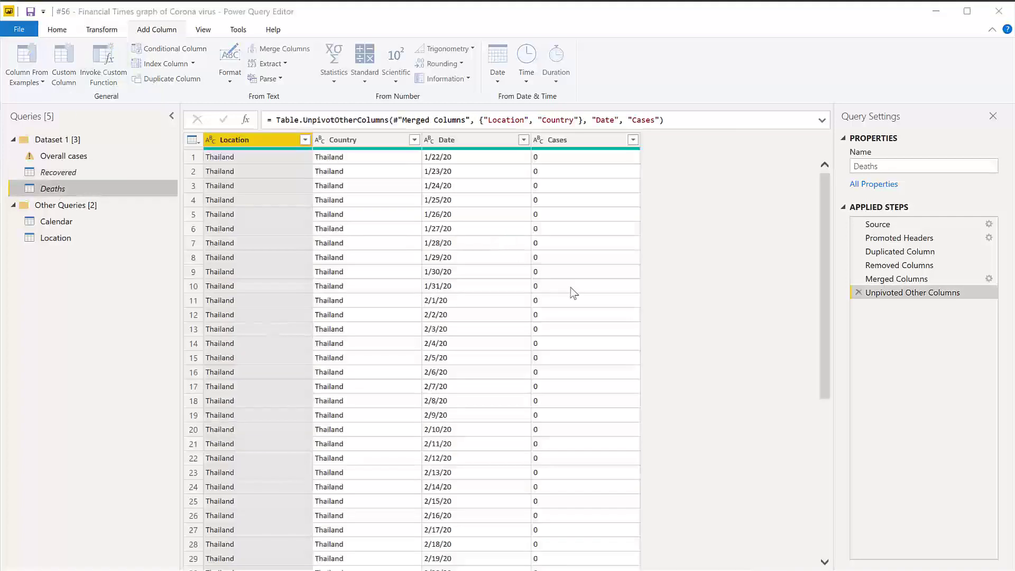
pyautogui.moveTo(401, 264); pyautogui.dragTo(264, 249)
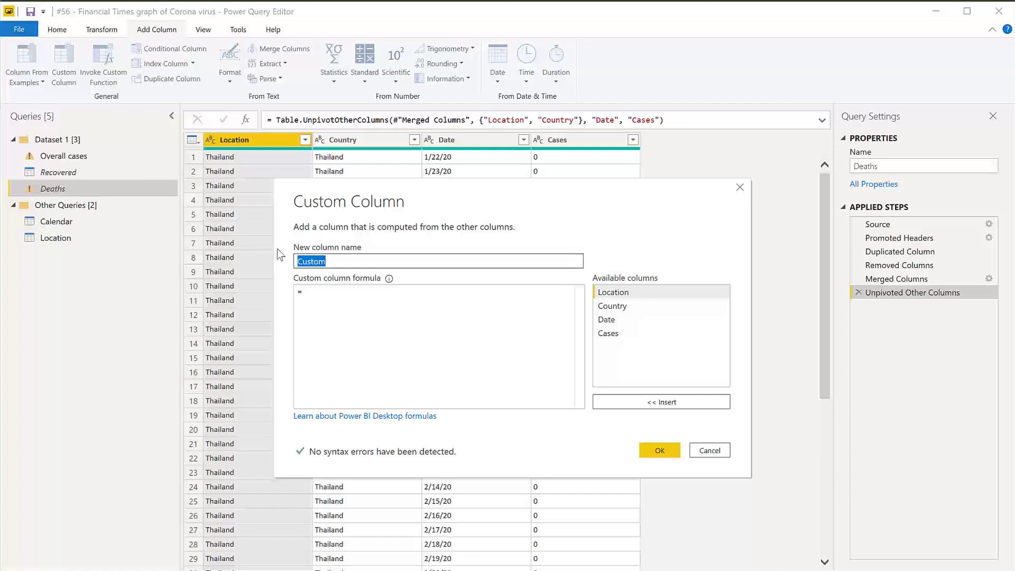
pyautogui.write('Type')
pyautogui.press('Tab')
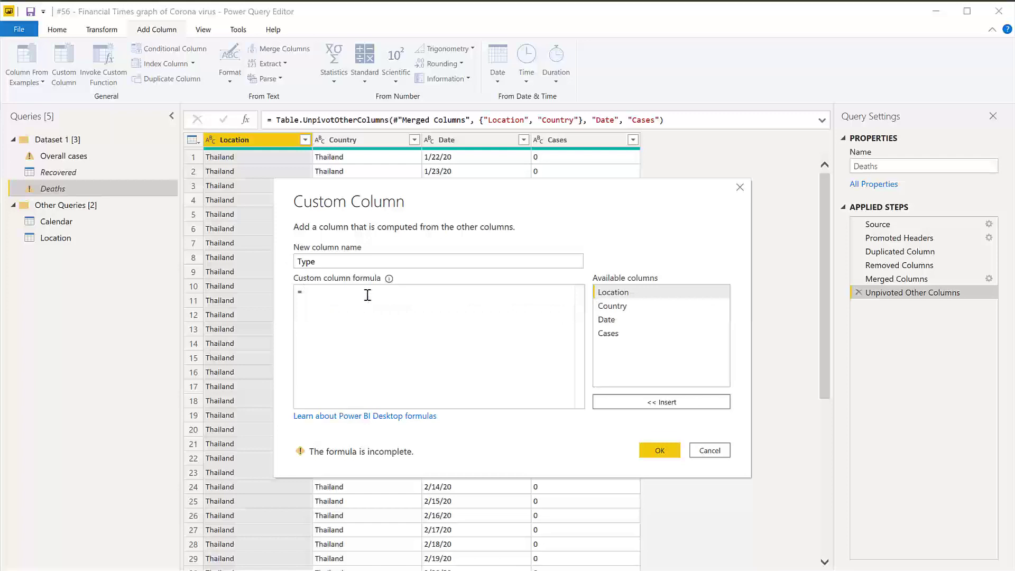
pyautogui.write('"Deaths')
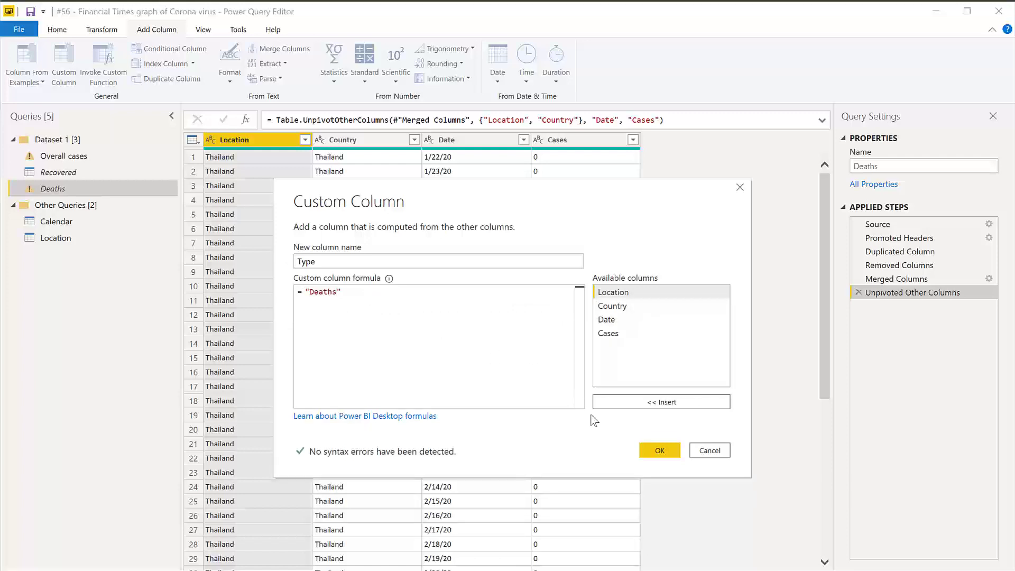
pyautogui.click(659, 450)
pyautogui.click(685, 364)
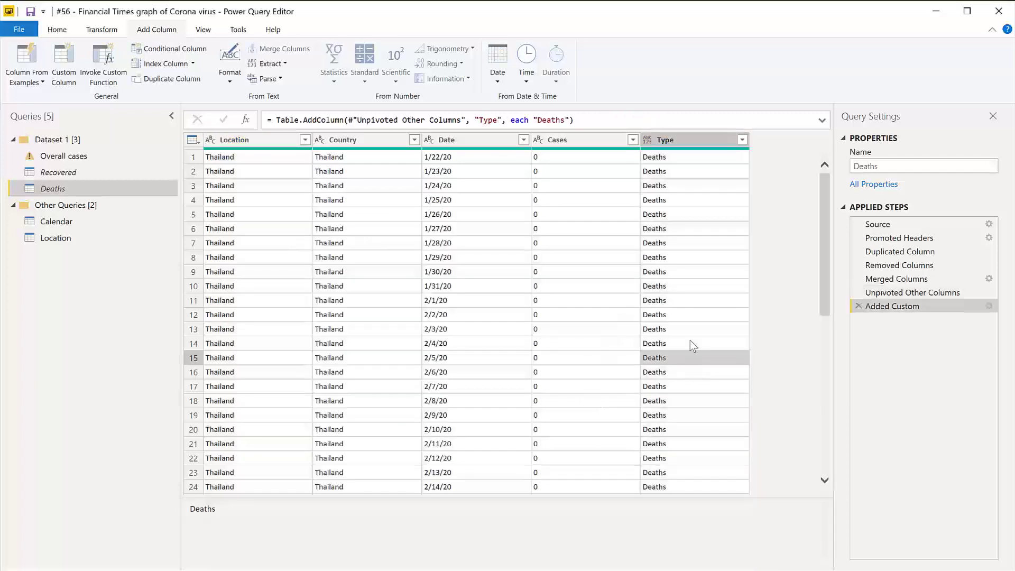
# - At Overall cases' Unpivoted Other Columns step, rename the Confirmed value column to Cases
pyautogui.click(64, 155)
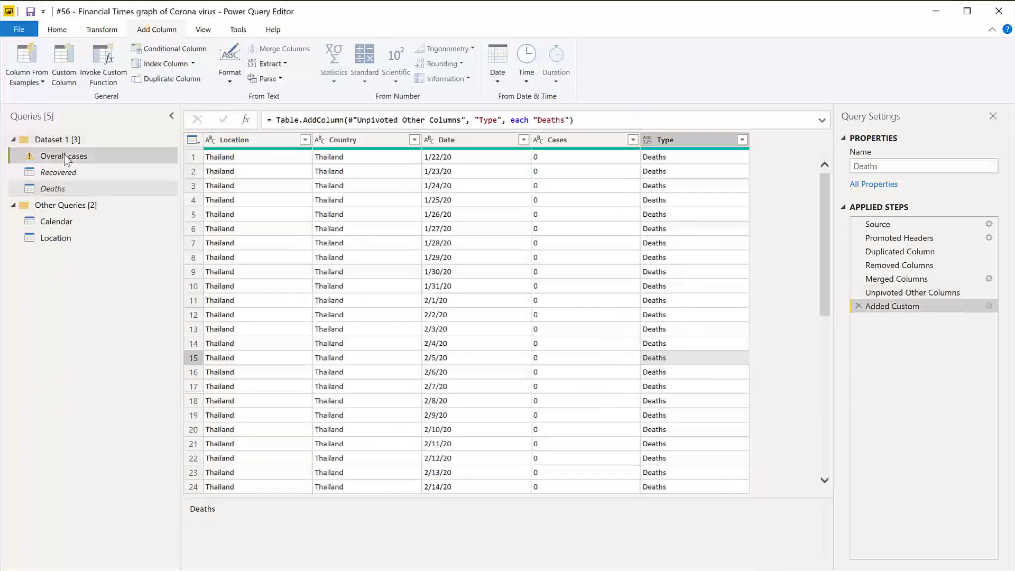
pyautogui.click(905, 280)
pyautogui.click(893, 292)
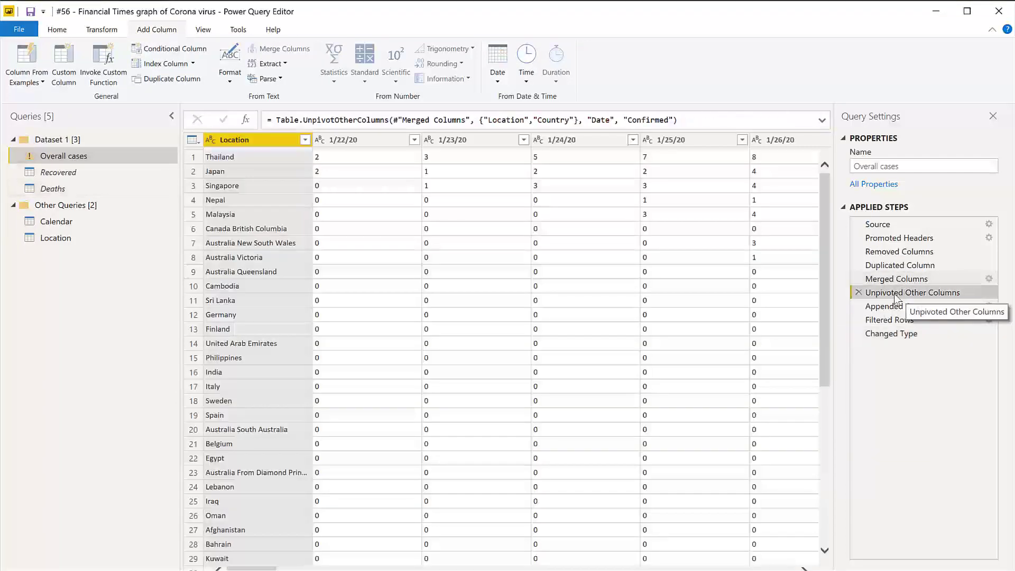
pyautogui.doubleClick(651, 120)
pyautogui.write('C')
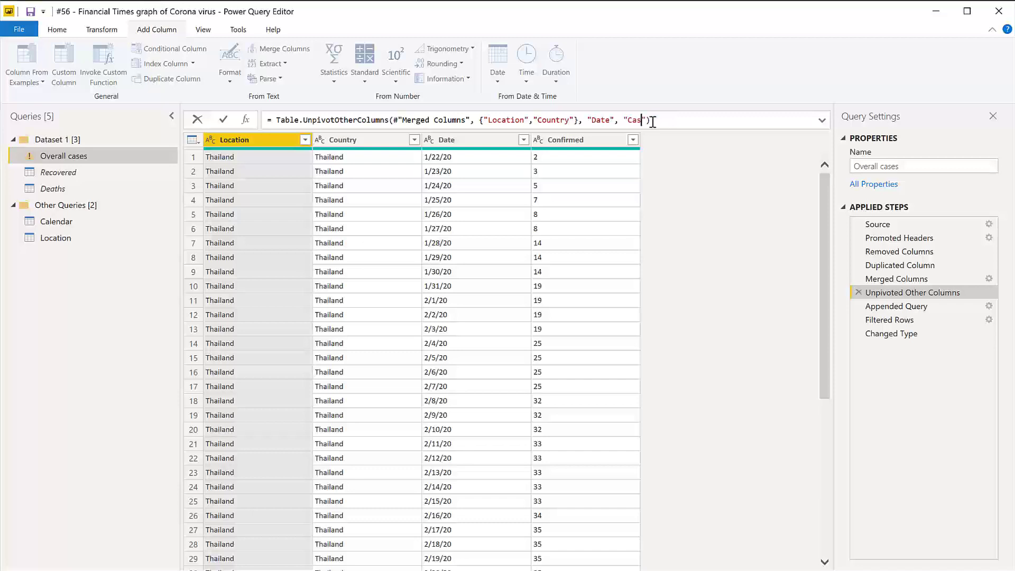
pyautogui.write('ases')
pyautogui.press('Return')
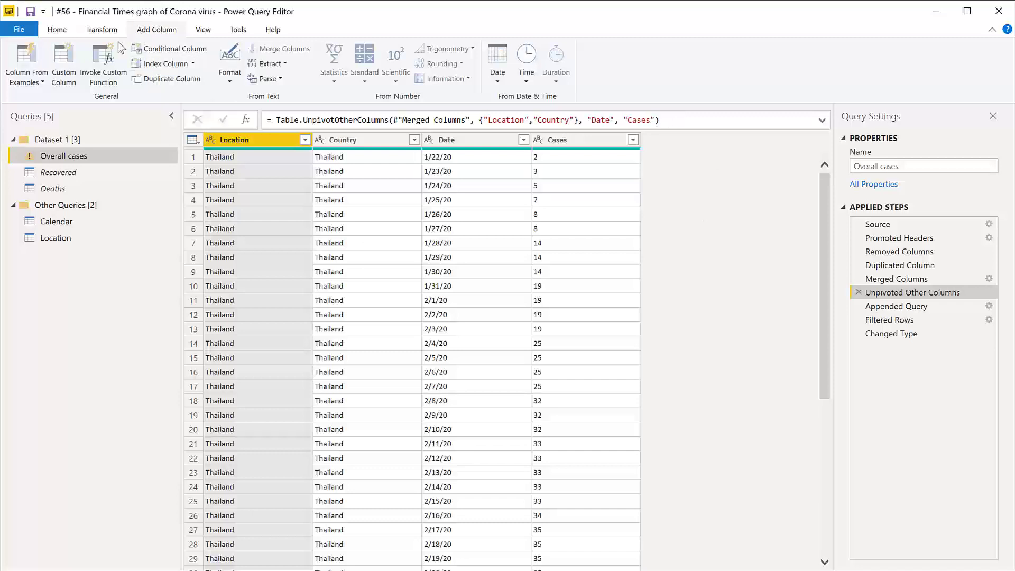
# - Insert a custom column Type = "Confirmed" right after the unpivot step
pyautogui.click(71, 66)
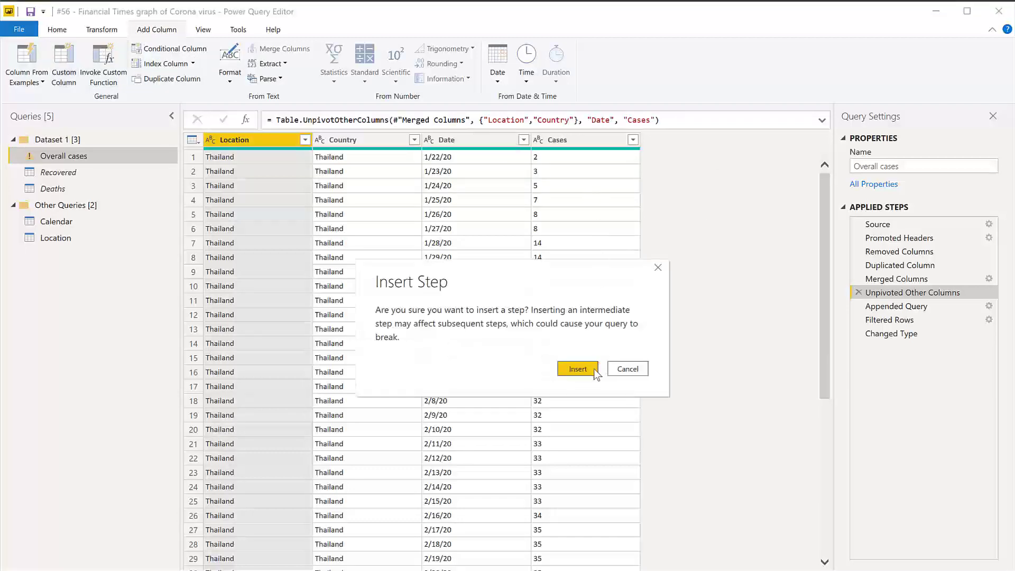
pyautogui.click(594, 369)
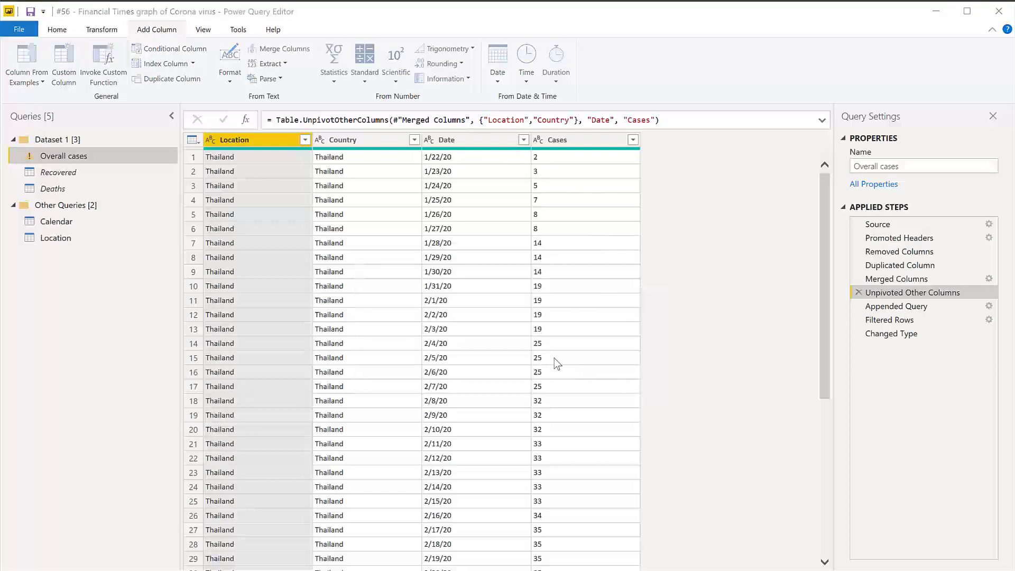
pyautogui.moveTo(380, 263); pyautogui.dragTo(287, 262)
pyautogui.press('BackSpace')
pyautogui.write('Type')
pyautogui.click(336, 290)
pyautogui.write('"Confir')
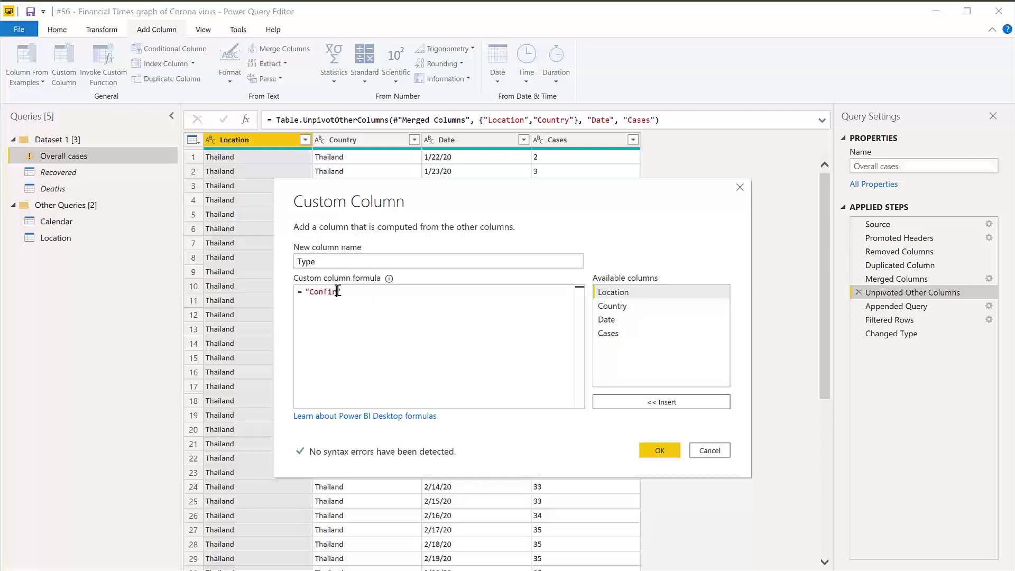
pyautogui.write('med')
pyautogui.click(666, 449)
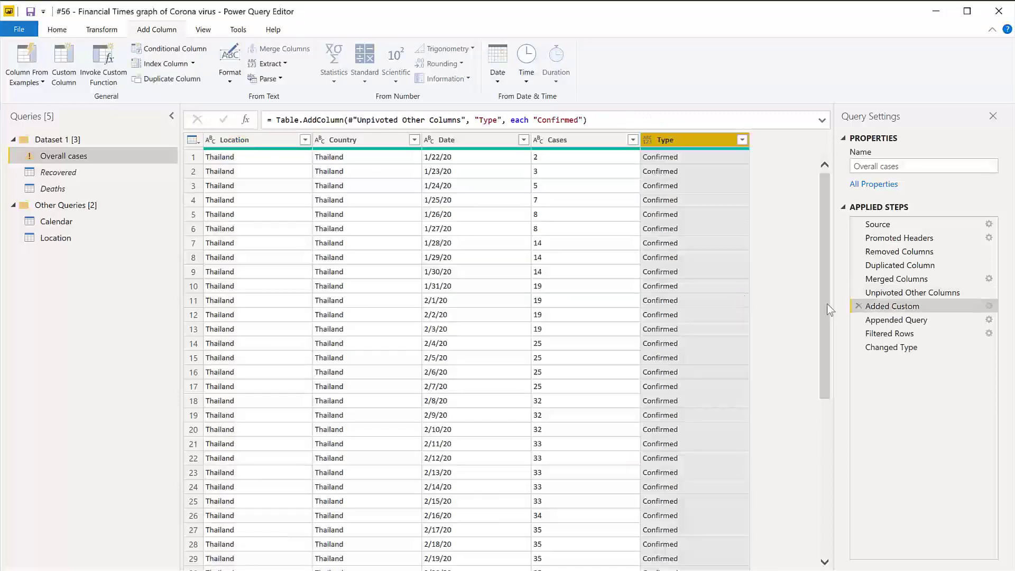
# - Fix the Changed Type step by deleting the outdated Confirmed, Recovered and Deaths type entries
pyautogui.click(912, 321)
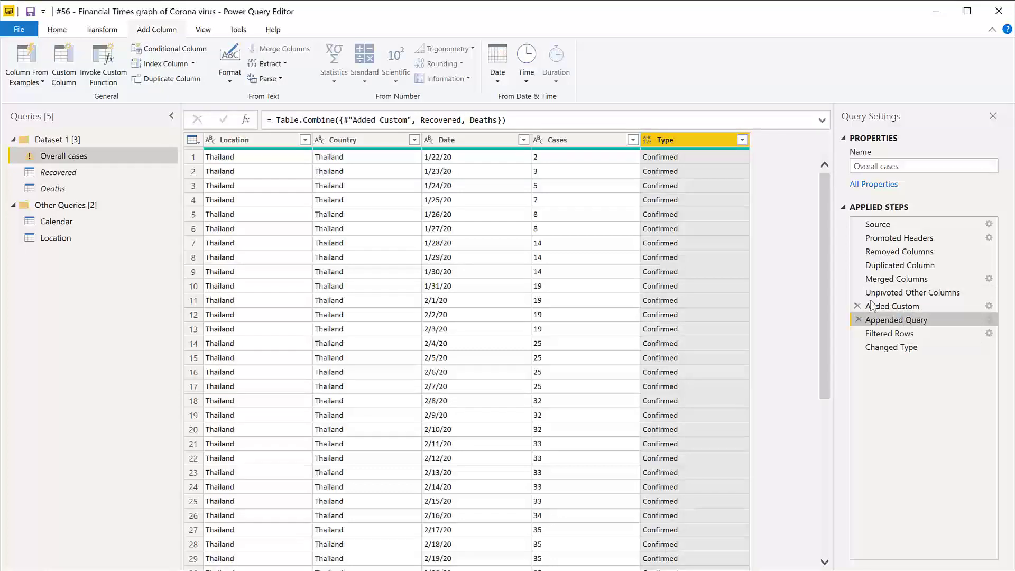
pyautogui.click(897, 335)
pyautogui.click(909, 349)
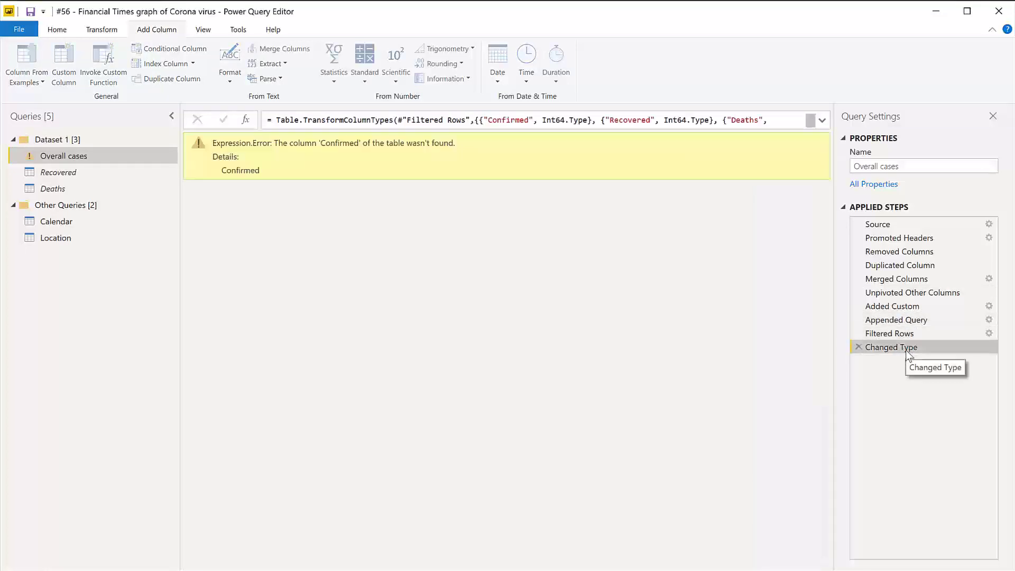
pyautogui.click(822, 120)
pyautogui.moveTo(341, 132); pyautogui.dragTo(483, 121)
pyautogui.press('Delete')
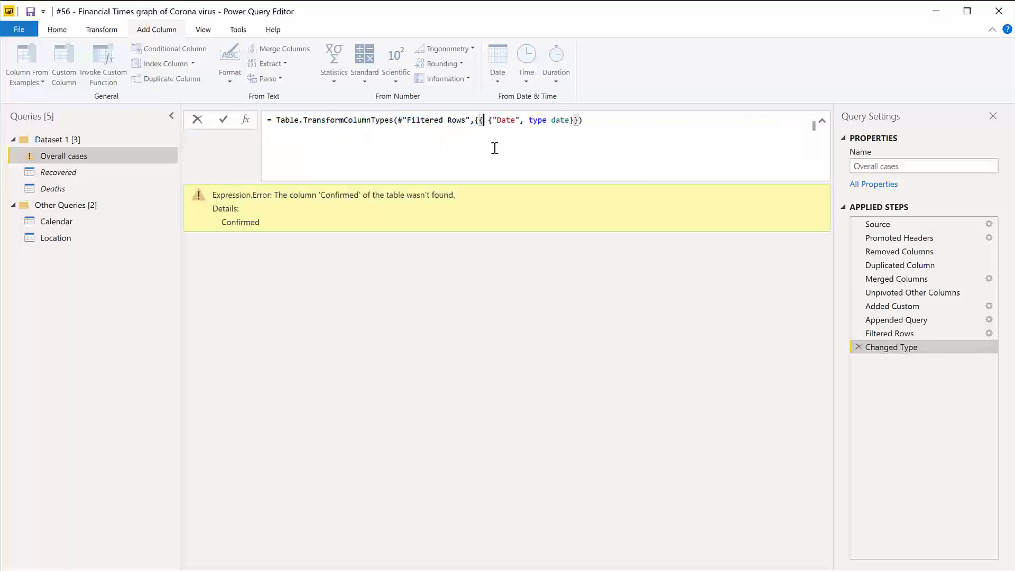
pyautogui.press('BackSpace')
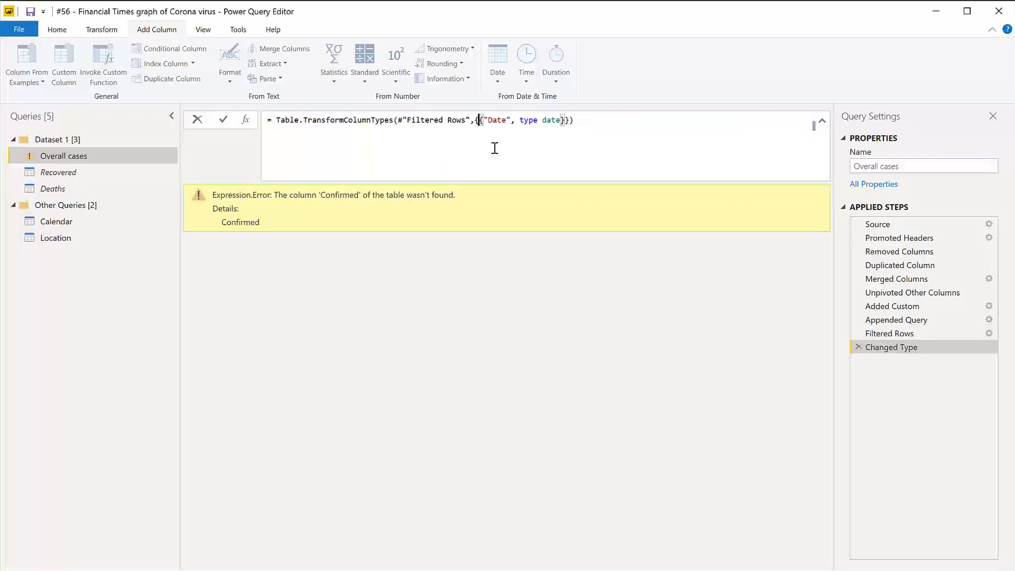
# - Set the Cases column to Whole Number, leaving Type as text
pyautogui.click(503, 233)
pyautogui.click(540, 192)
pyautogui.click(538, 191)
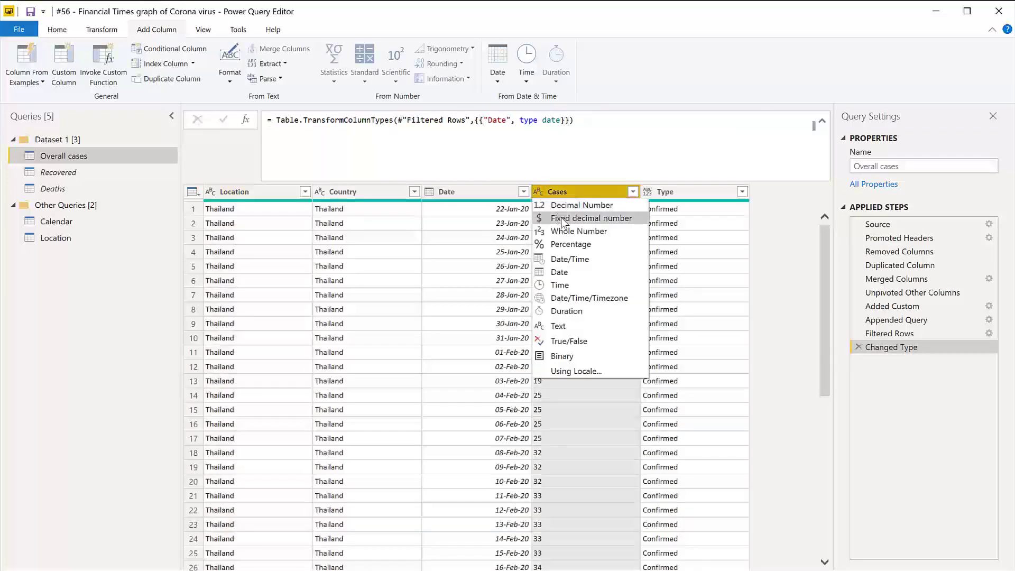
pyautogui.click(576, 232)
pyautogui.click(648, 192)
pyautogui.click(648, 192)
pyautogui.press('Escape')
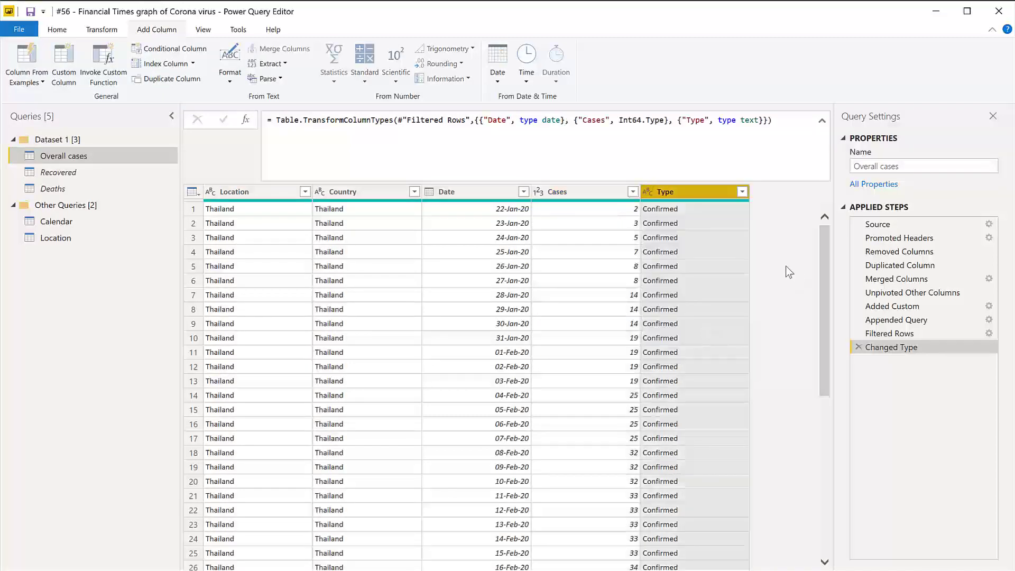
# - Use Close & Apply on the Home tab to load the edited queries into the report
pyautogui.click(59, 29)
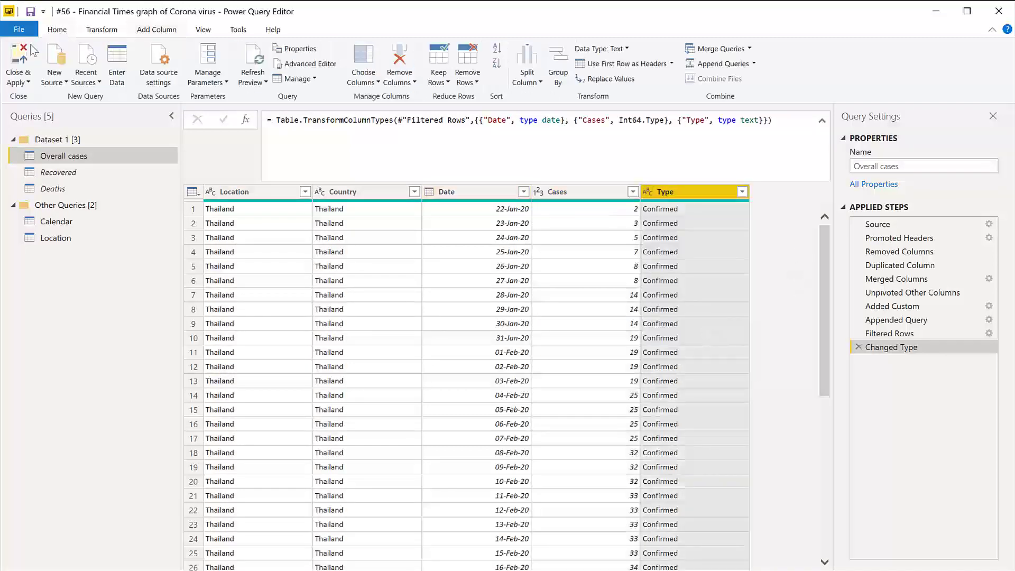
pyautogui.click(27, 63)
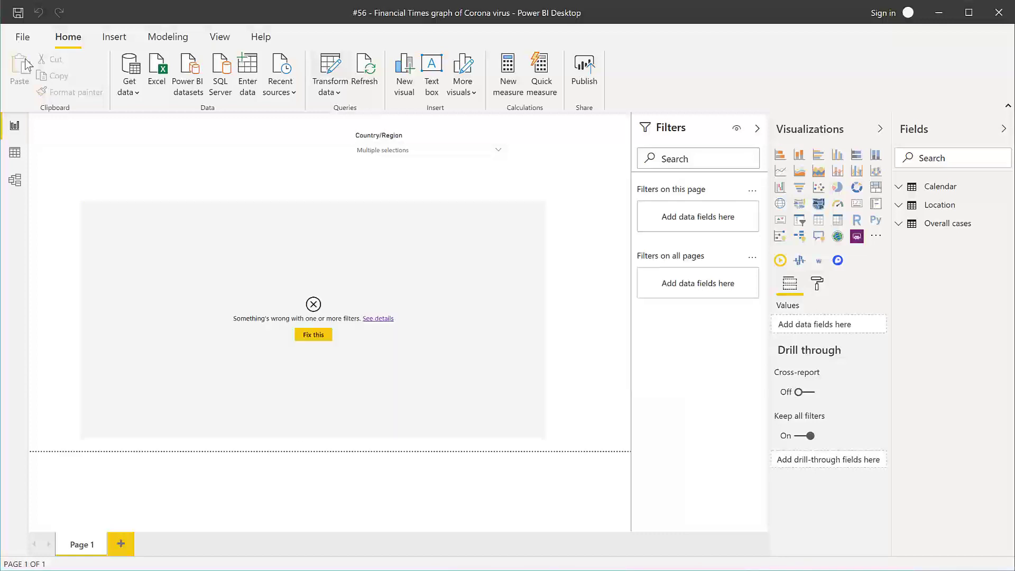
# - Rename the Cases confirmed measure to Total Cases and make it SUM('Overall cases'[Cases])
pyautogui.click(466, 348)
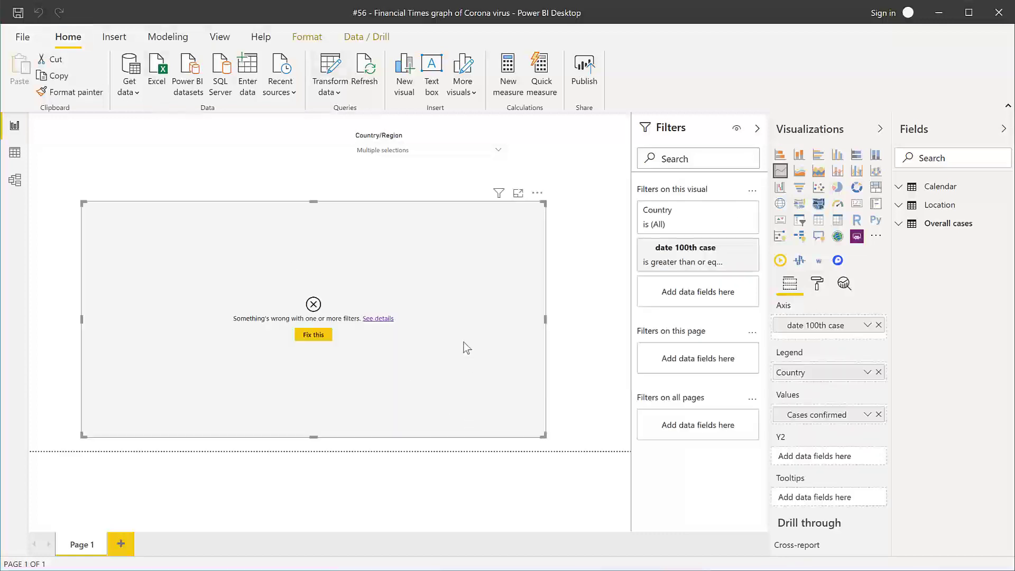
pyautogui.click(966, 229)
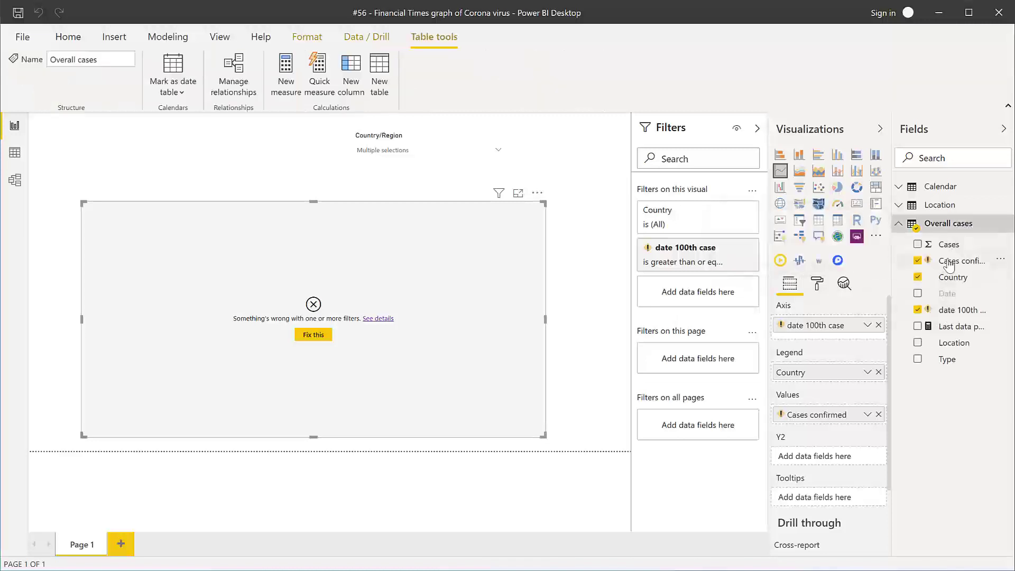
pyautogui.click(949, 262)
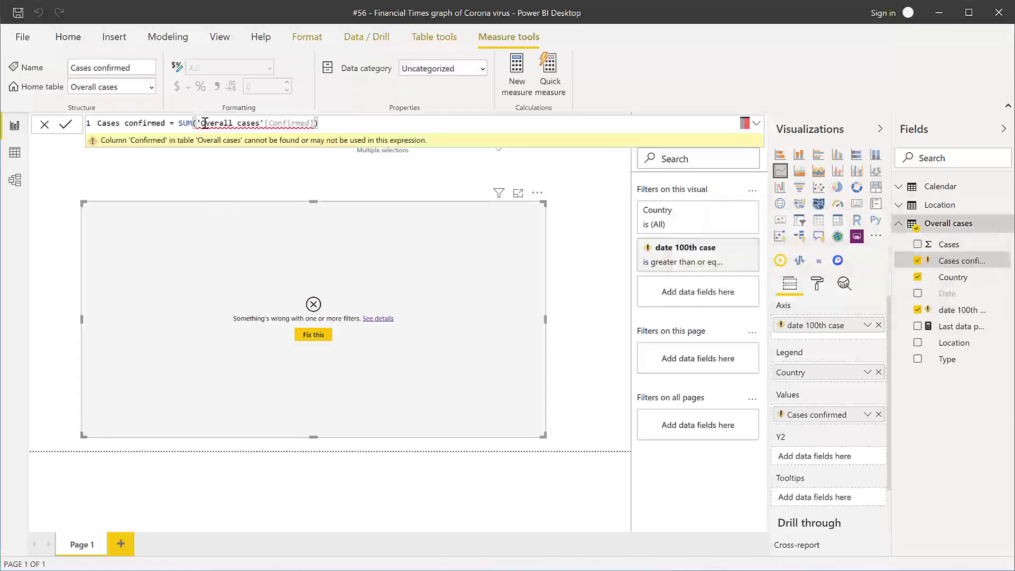
pyautogui.doubleClick(169, 125)
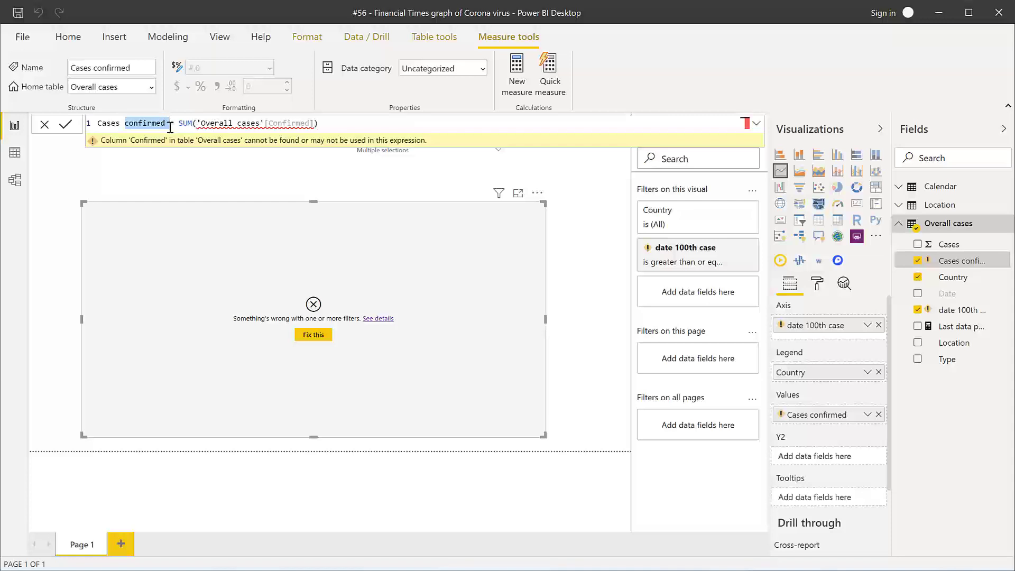
pyautogui.press('BackSpace')
pyautogui.press('BackSpace')
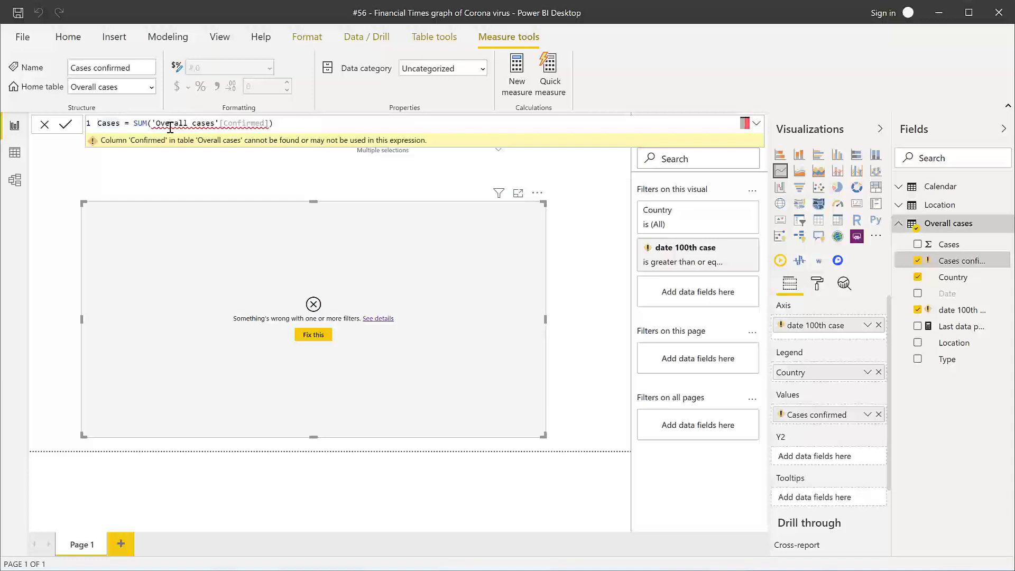
pyautogui.press('Home')
pyautogui.write('Total')
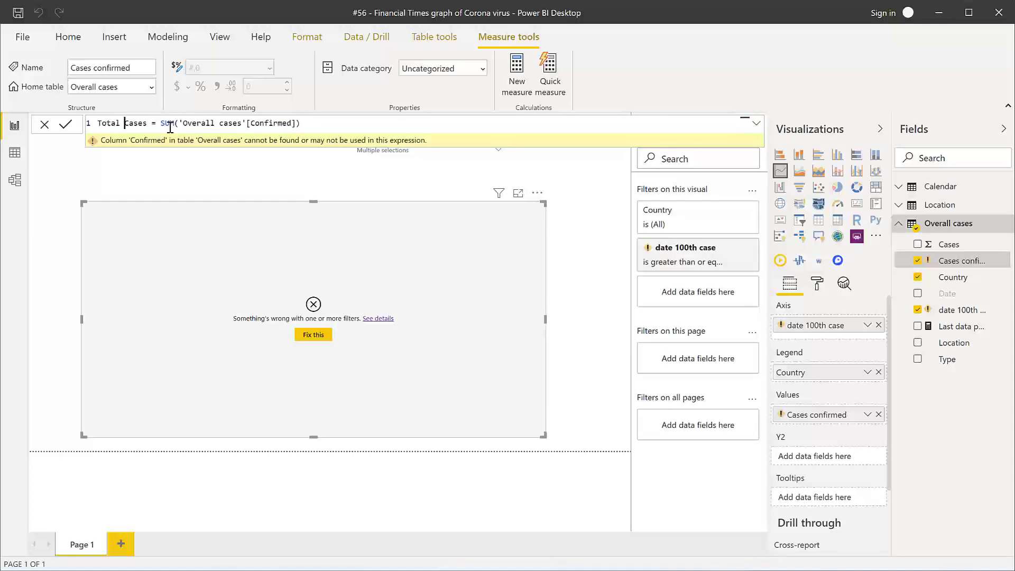
pyautogui.moveTo(250, 123); pyautogui.dragTo(291, 127)
pyautogui.write('Case')
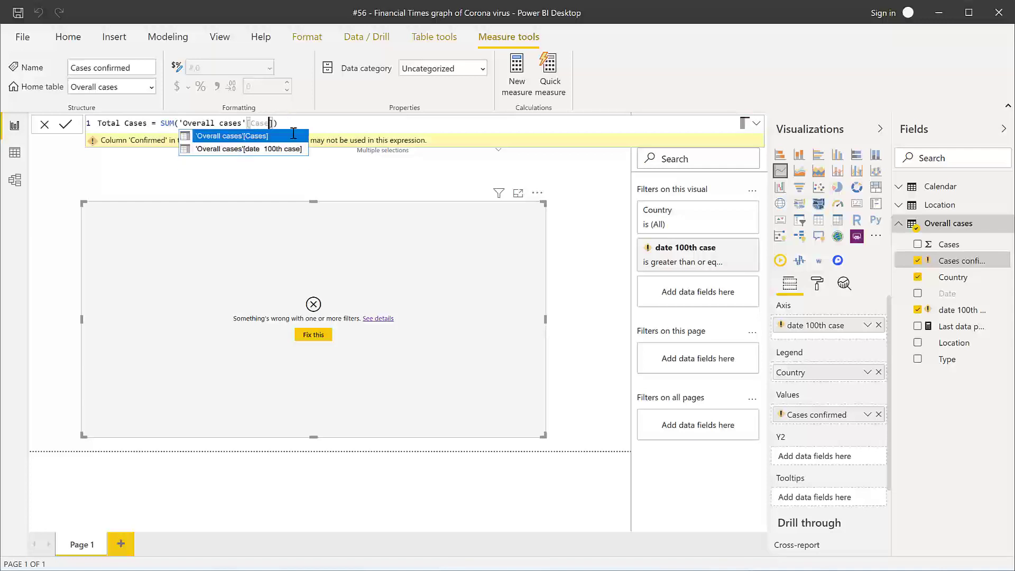
pyautogui.press('Tab')
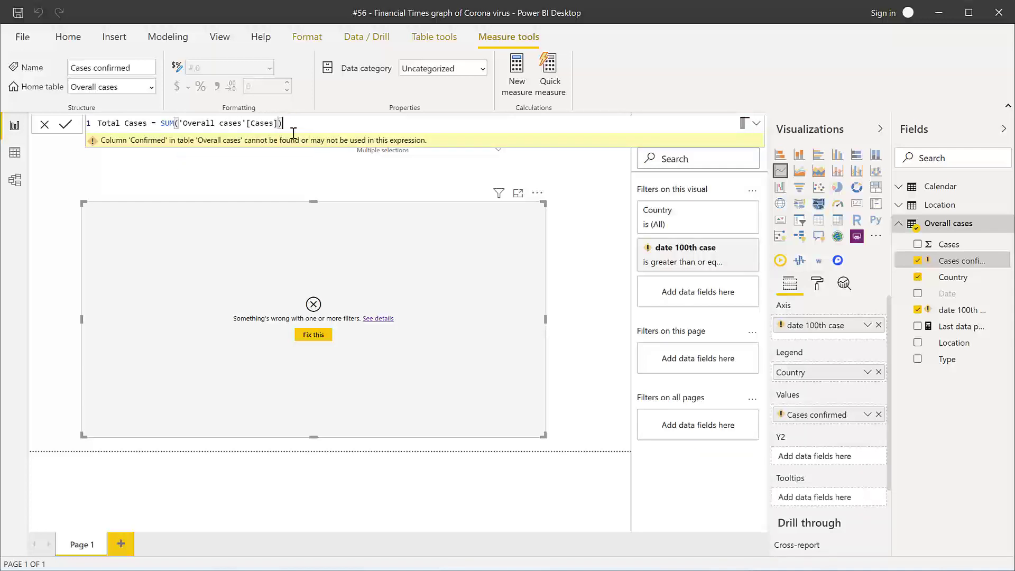
pyautogui.press('Return')
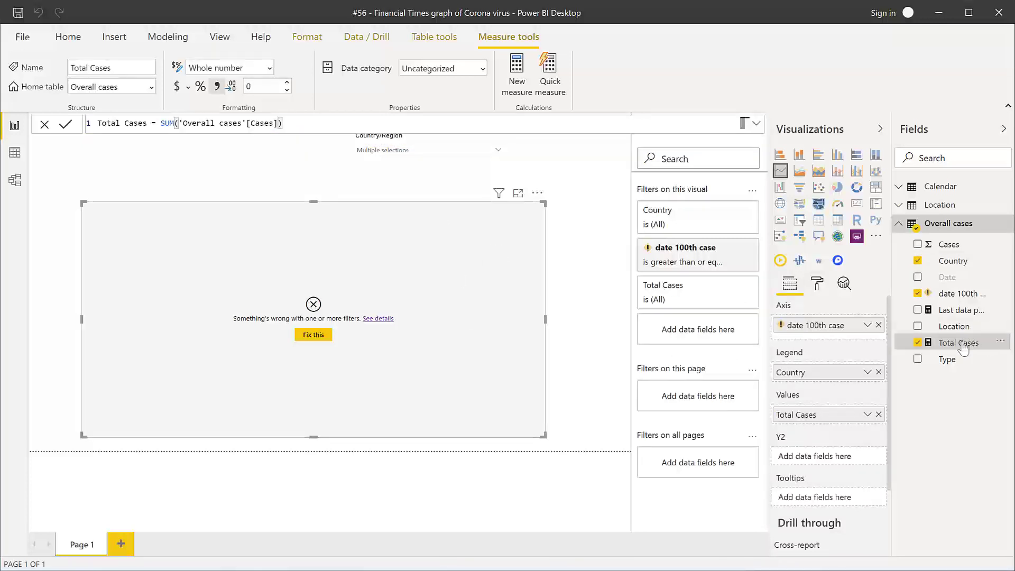
# - In the date 100th case formula, replace the Confirmed reference with Cases
pyautogui.click(879, 324)
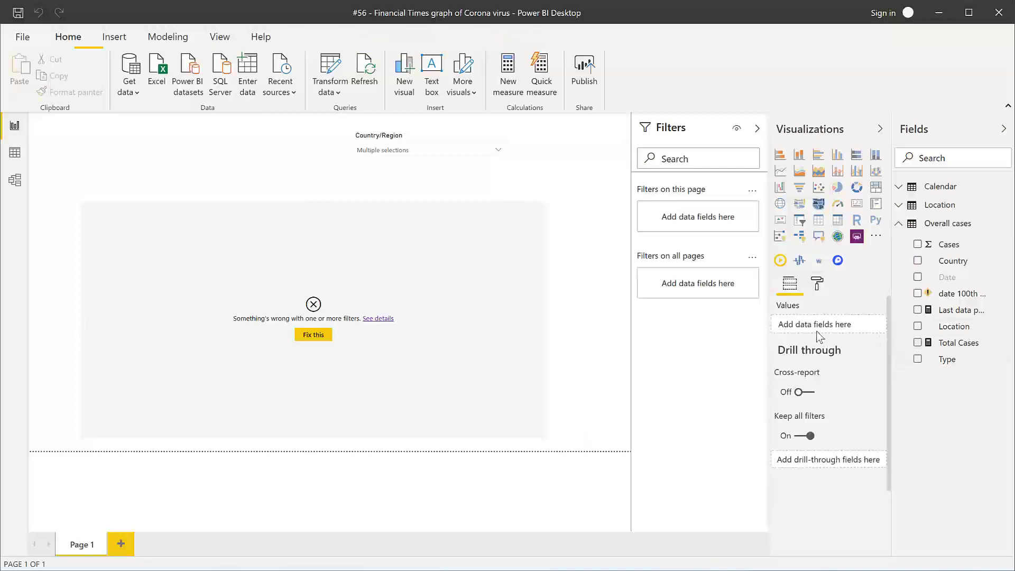
pyautogui.click(543, 368)
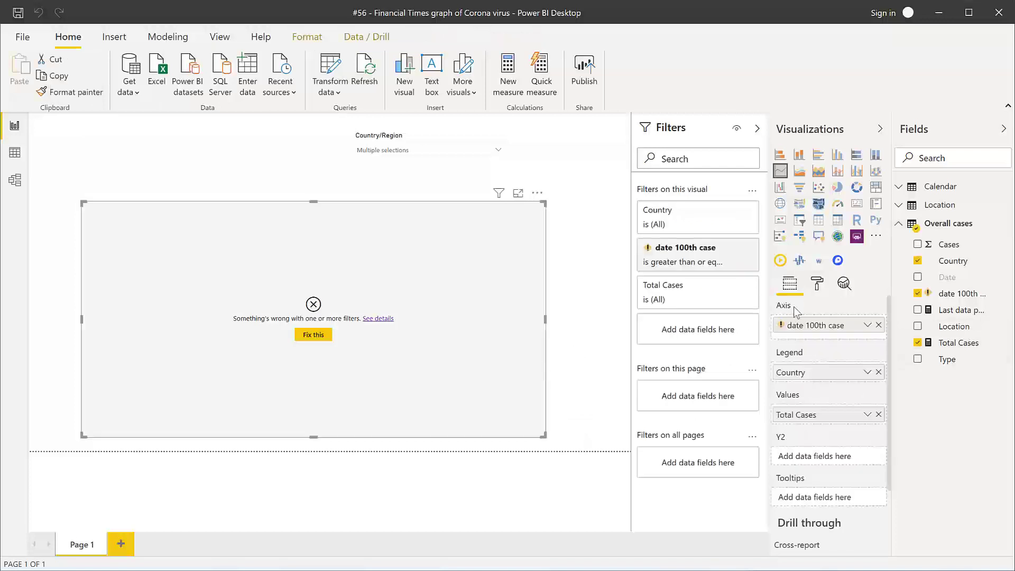
pyautogui.click(954, 296)
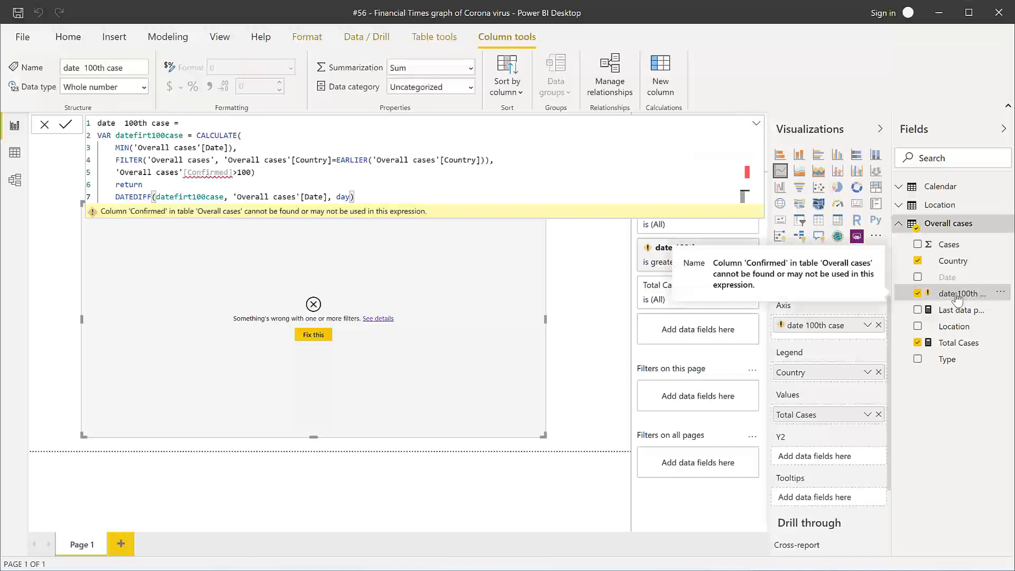
pyautogui.doubleClick(205, 173)
pyautogui.write('Cases')
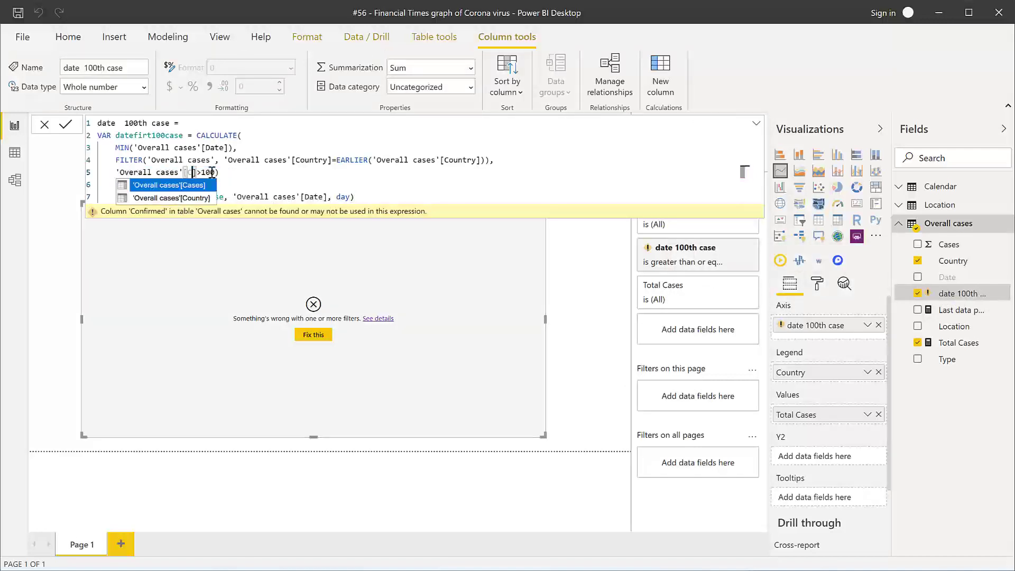
pyautogui.press('Right')
pyautogui.press('Right')
pyautogui.press('Right')
pyautogui.press('Right')
pyautogui.press('Right')
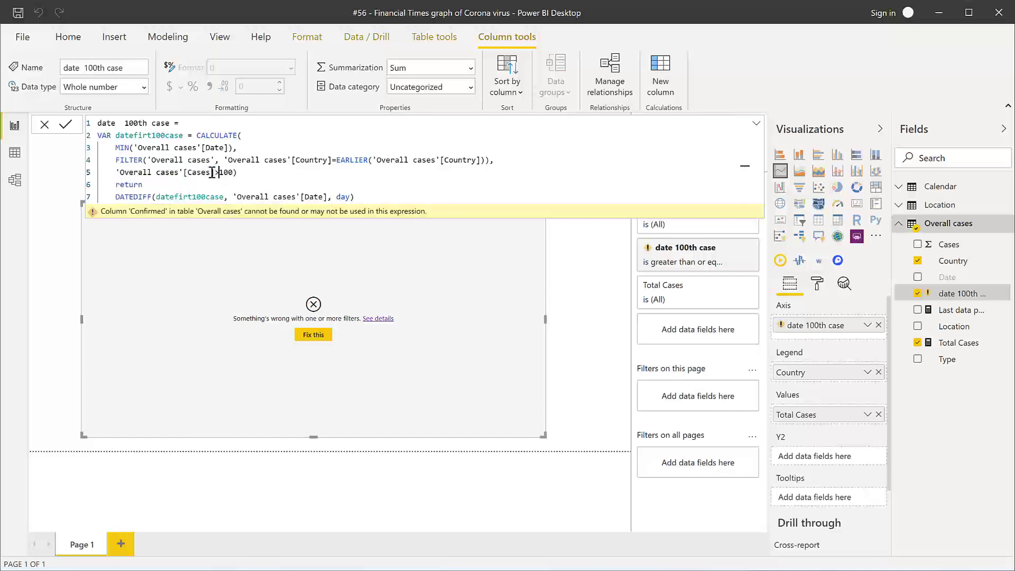
# - Add the filter 'Overall cases'[Type]="Confirmed" to the date 100th case formula and commit it
pyautogui.write(', ')
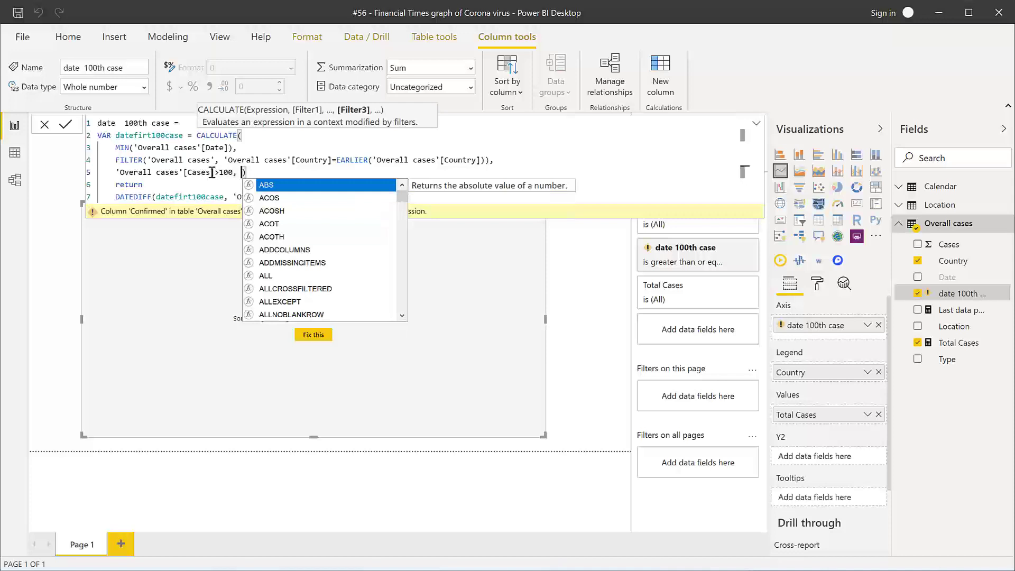
pyautogui.write('type')
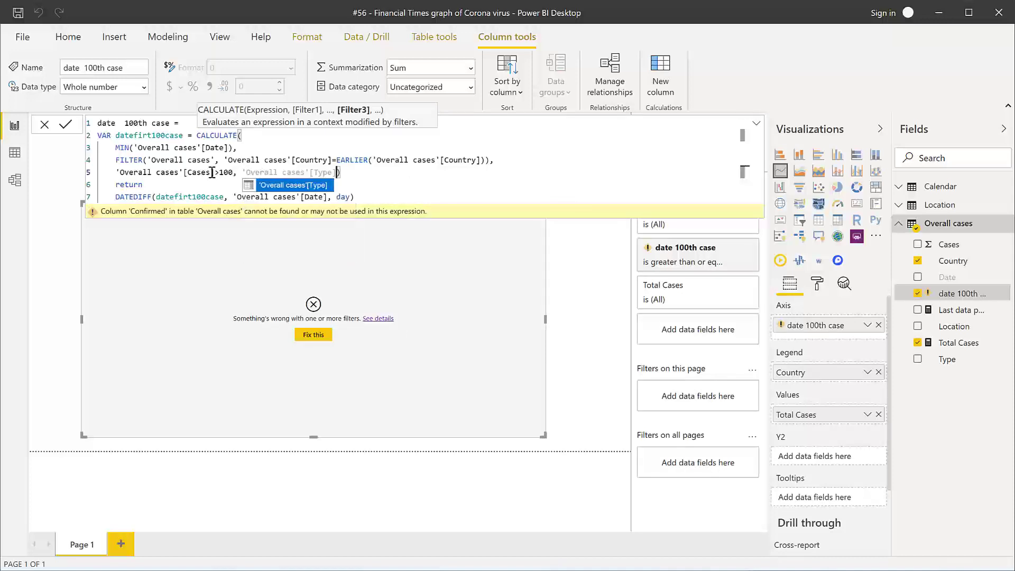
pyautogui.press('Tab')
pyautogui.write('="C')
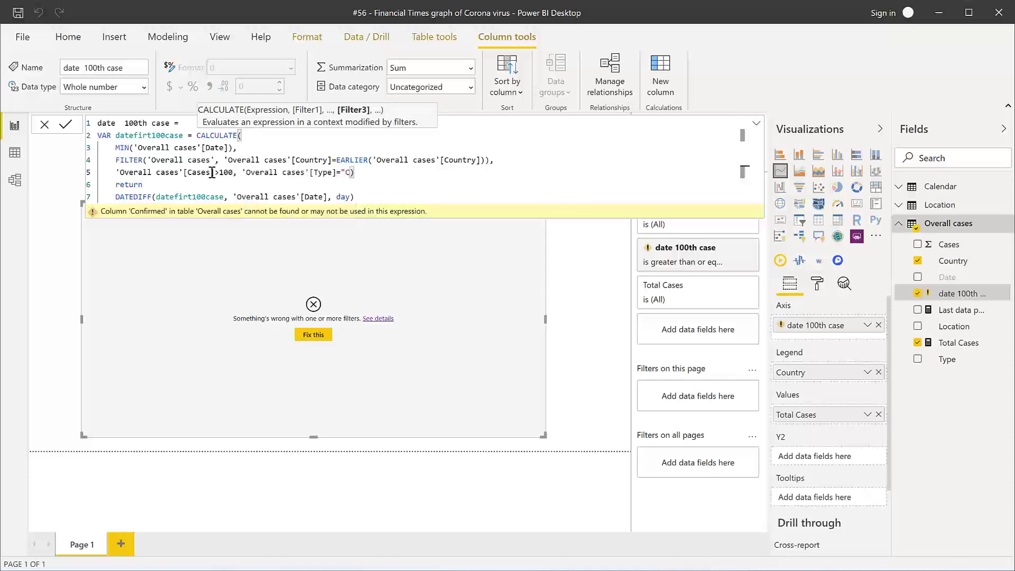
pyautogui.write('ond')
pyautogui.press('BackSpace')
pyautogui.write('firmed"')
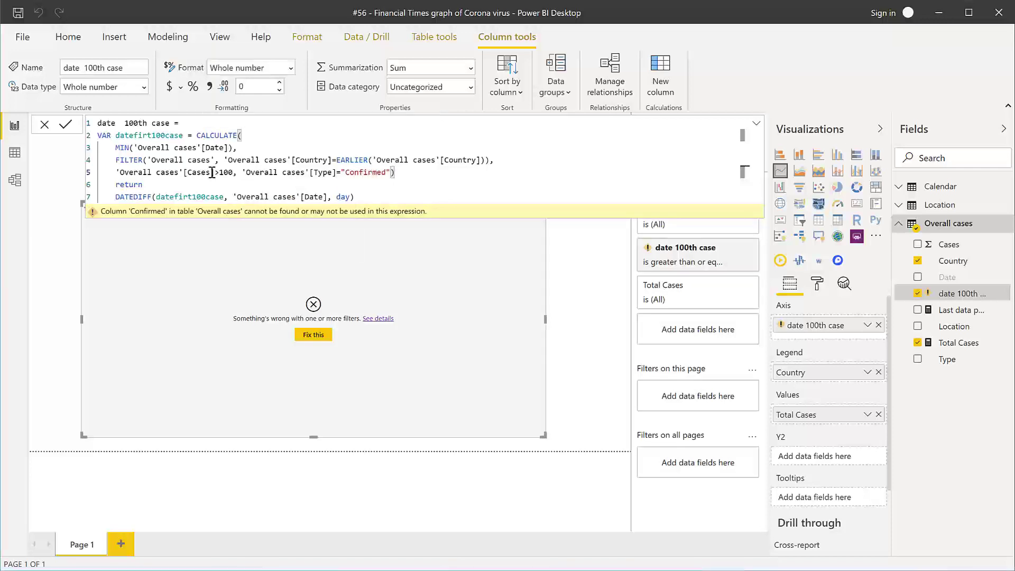
pyautogui.press('Return')
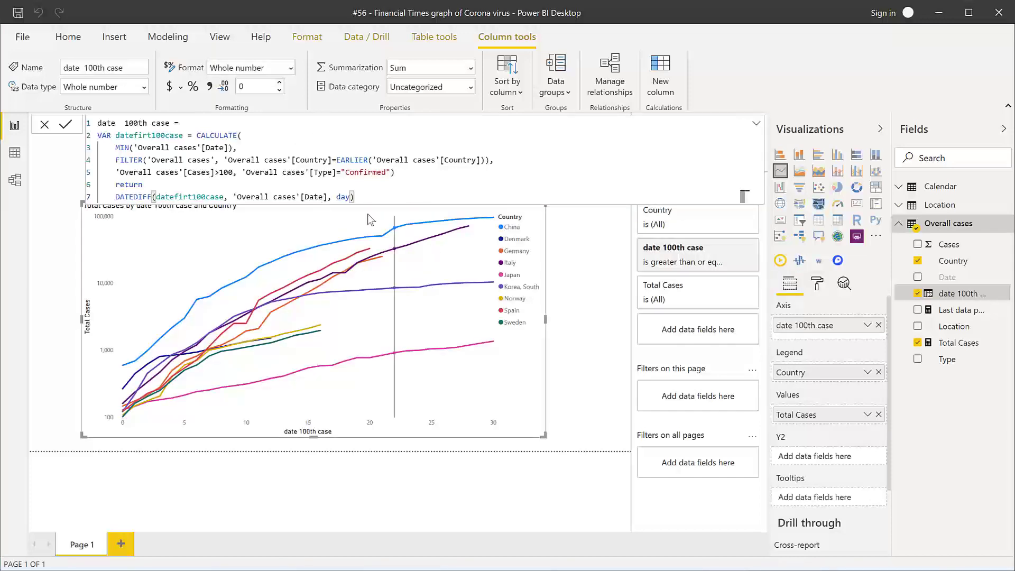
# - Save the report and display the Overall cases table in Data view
pyautogui.click(603, 271)
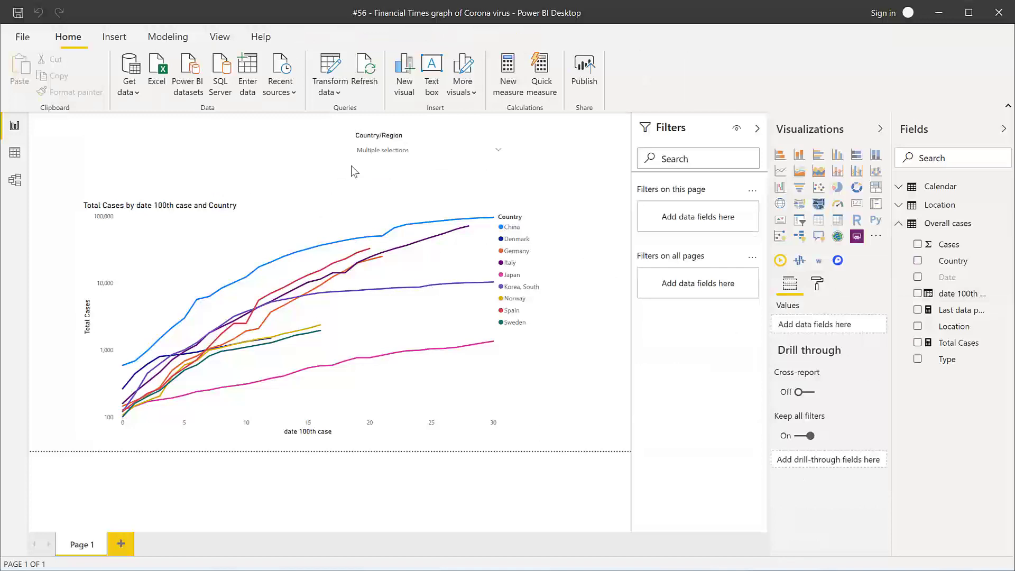
pyautogui.click(17, 13)
pyautogui.click(15, 152)
pyautogui.click(959, 223)
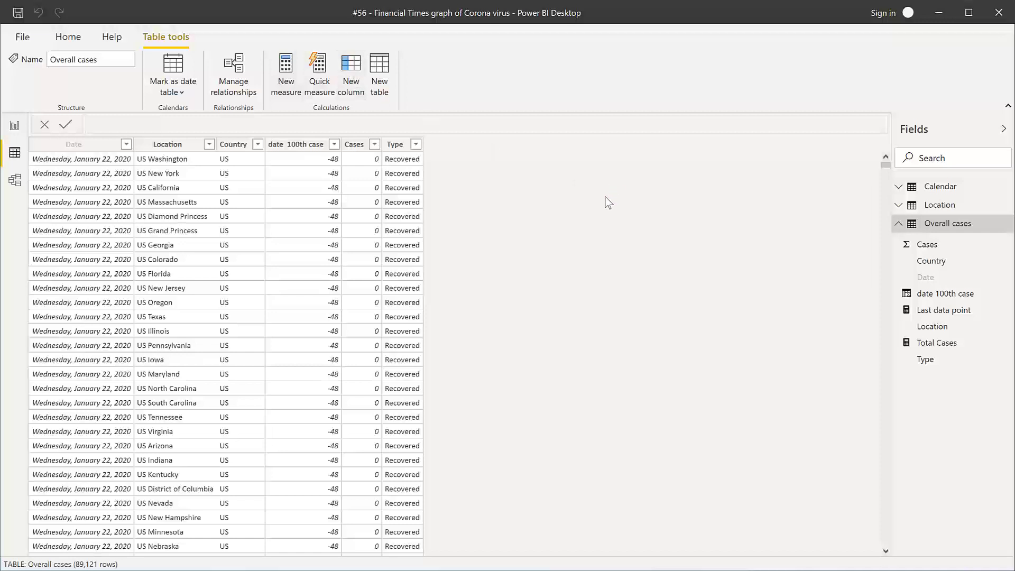
# - Start a New_Cases column formula with VAR locations = 'Overall cases'[Location]
pyautogui.press('alt')
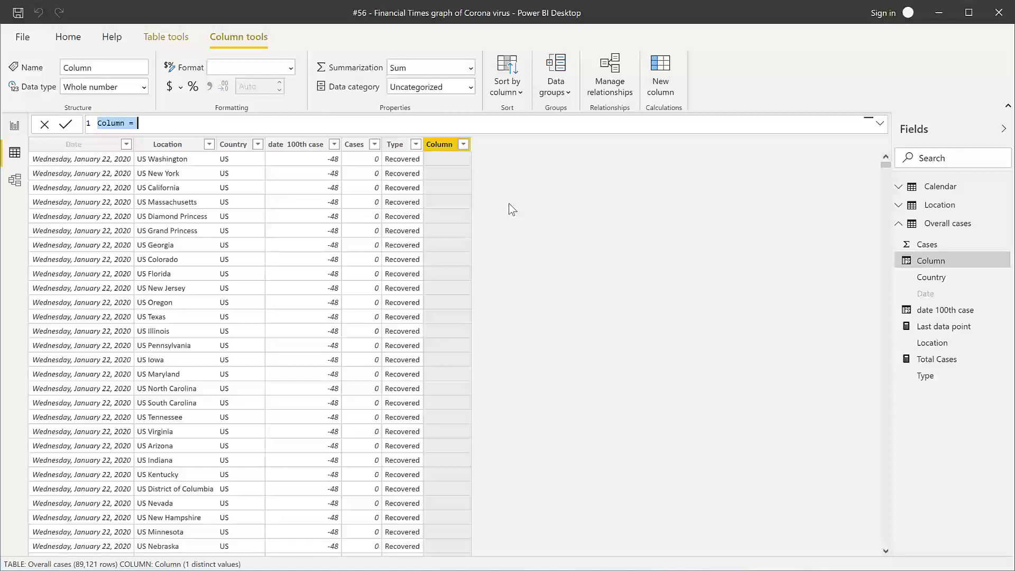
pyautogui.write('New_C')
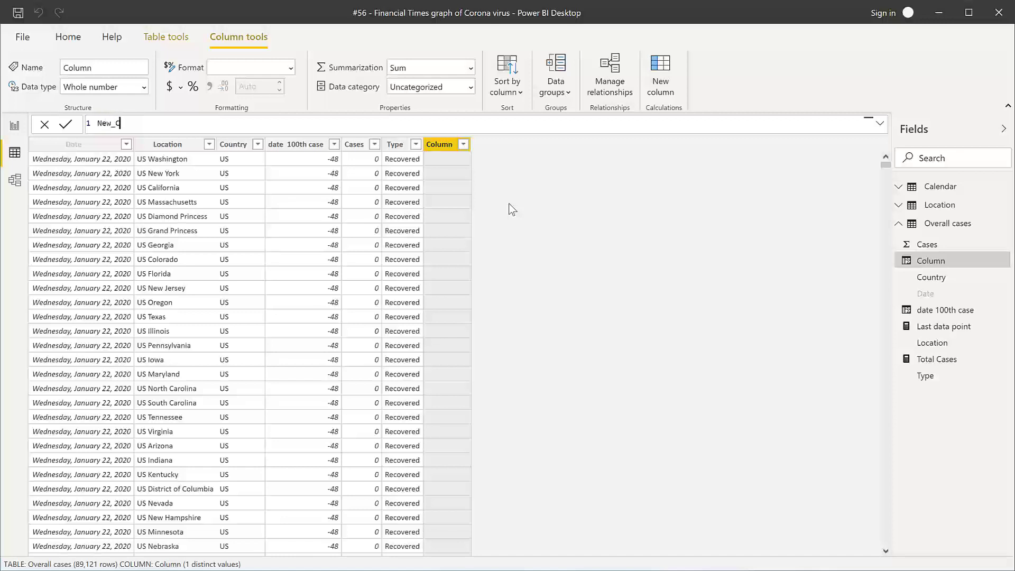
pyautogui.write('ases=')
pyautogui.hotkey('shift', 'Return')
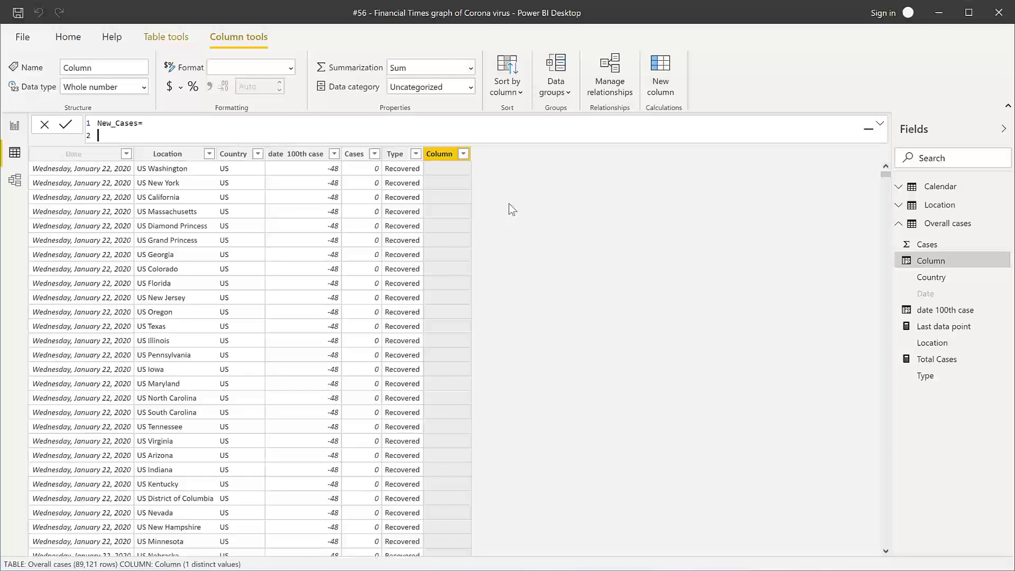
pyautogui.write('VAR')
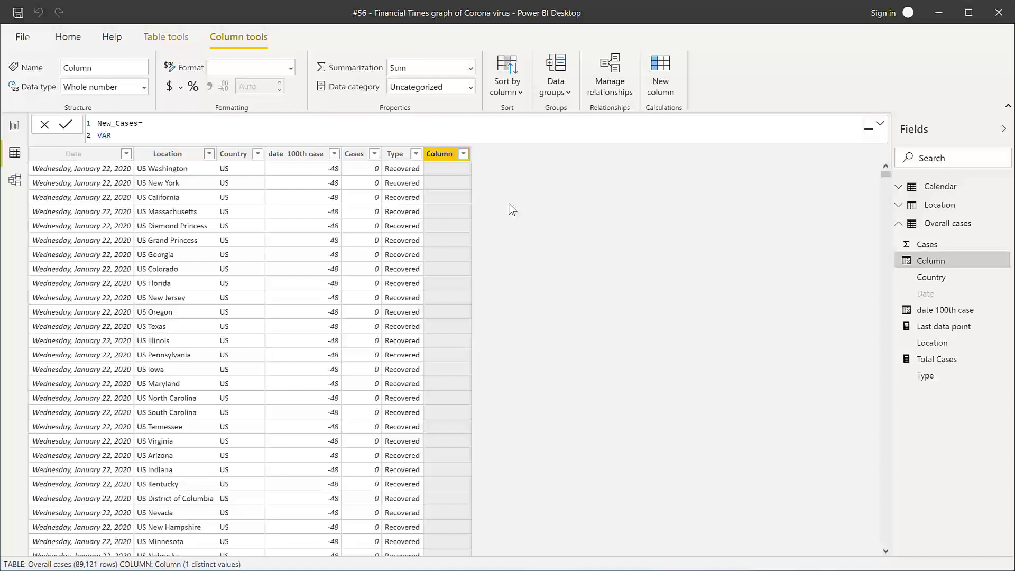
pyautogui.write('L')
pyautogui.write('locations')
pyautogui.write('= ')
pyautogui.write("'Overall cases'[Location]")
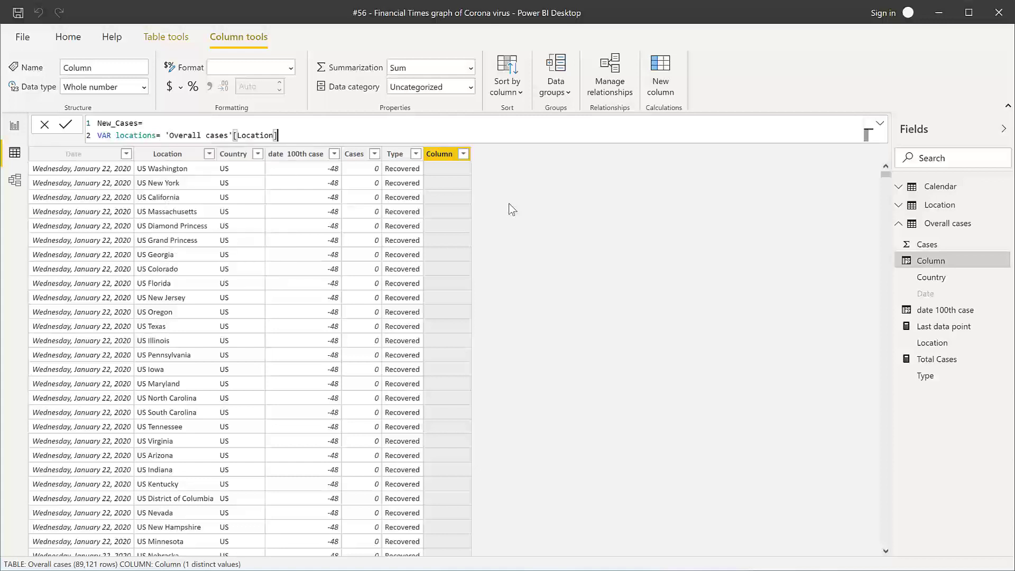
pyautogui.hotkey('shift', 'Return')
# - Add VAR dates = 'Overall cases'[Date] and VAR Types = 'Overall cases'[Type] lines
pyautogui.write('VAR ')
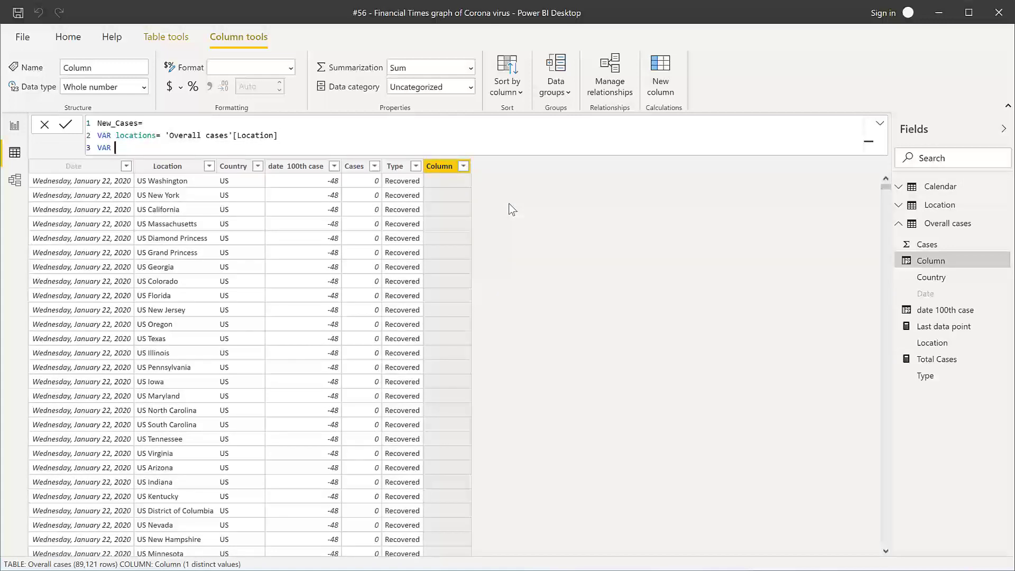
pyautogui.write('dates = ov')
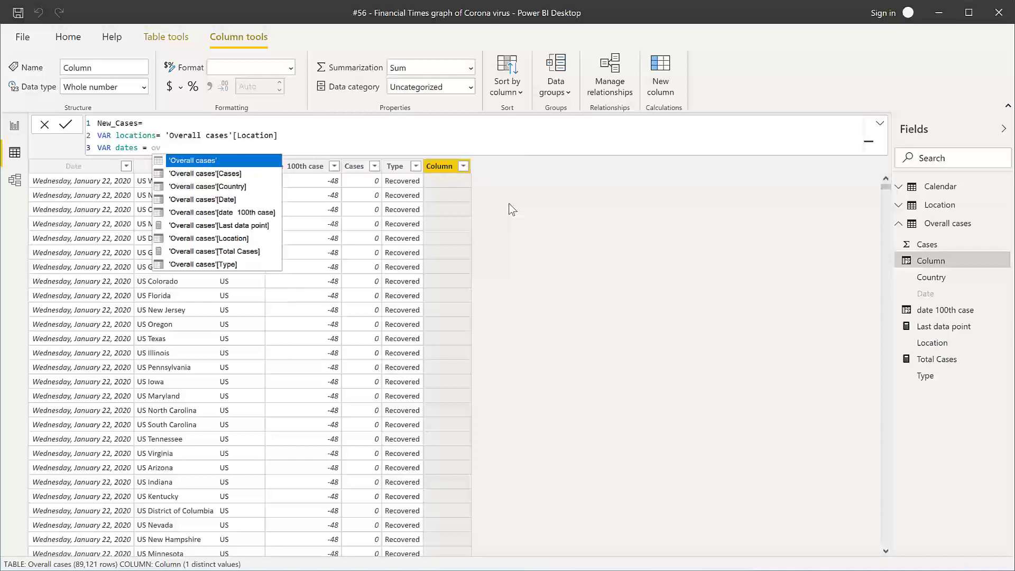
pyautogui.press('Down')
pyautogui.press('Down')
pyautogui.press('Down')
pyautogui.press('Tab')
pyautogui.hotkey('shift', 'Return')
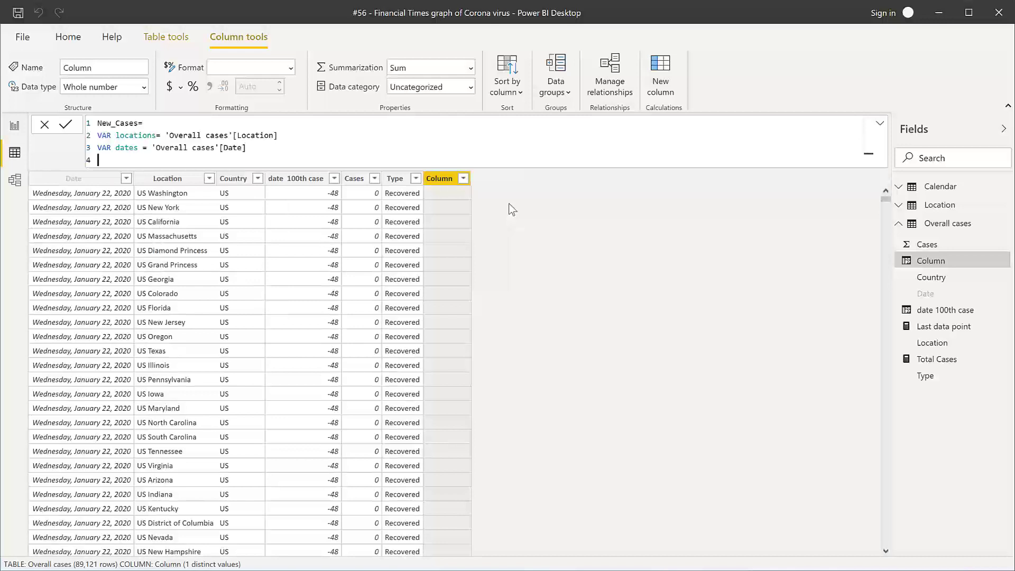
pyautogui.write('VAR Types = p')
pyautogui.press('BackSpace')
pyautogui.write('typ')
pyautogui.press('Tab')
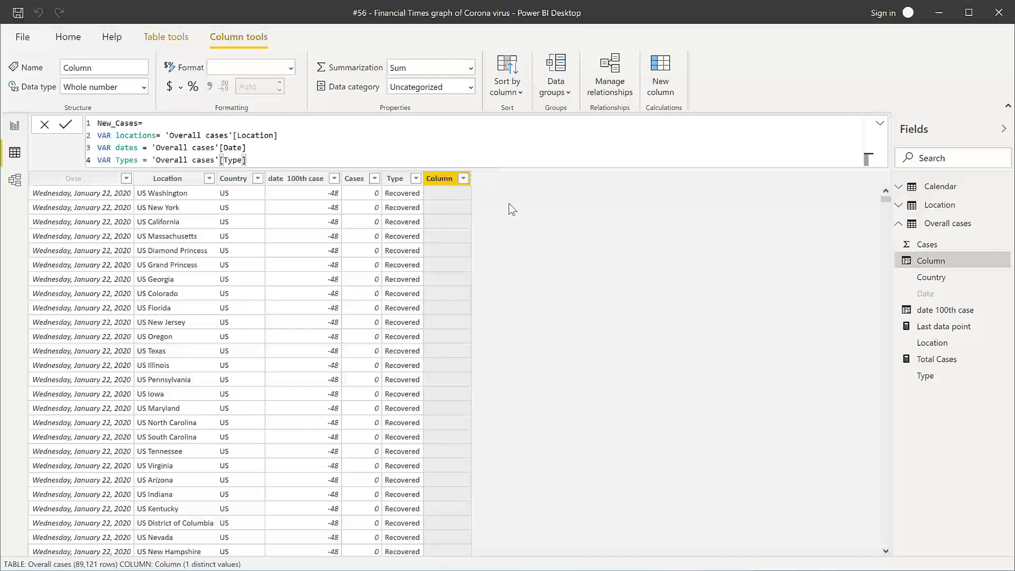
pyautogui.hotkey('shift', 'Return')
# - Write the return line starting CALCULATE(MAX('Overall cases'[Cases]),
pyautogui.write('return')
pyautogui.hotkey('shift', 'Return')
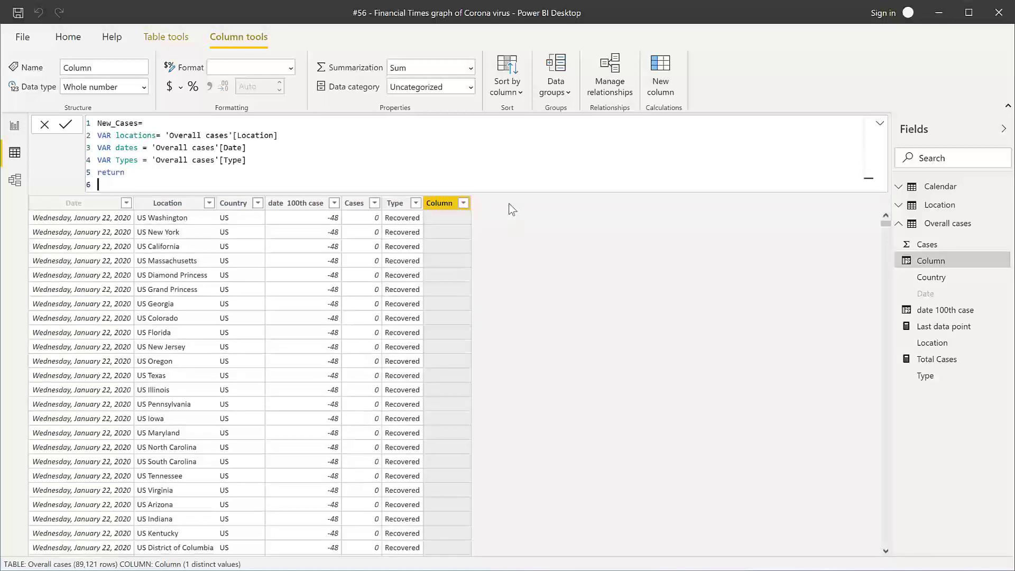
pyautogui.write('c')
pyautogui.press('Tab')
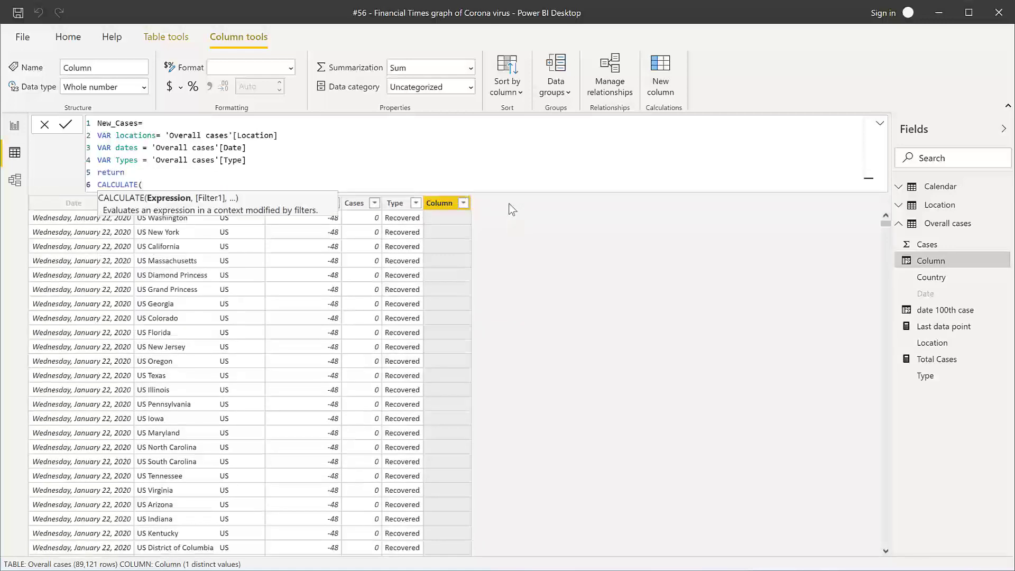
pyautogui.write('ma')
pyautogui.press('BackSpace')
pyautogui.press('BackSpace')
pyautogui.hotkey('shift', 'Return')
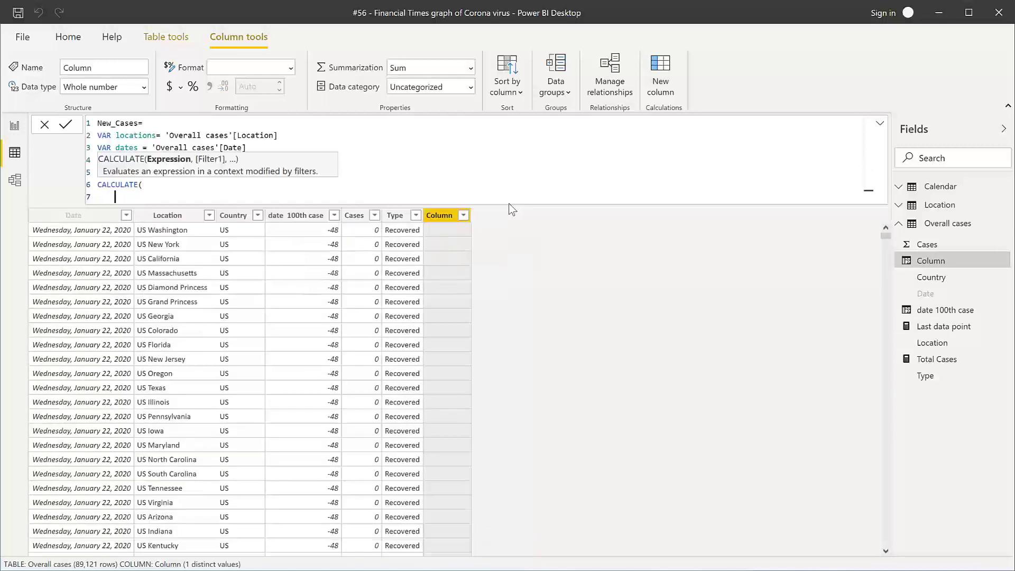
pyautogui.write('ma')
pyautogui.press('Tab')
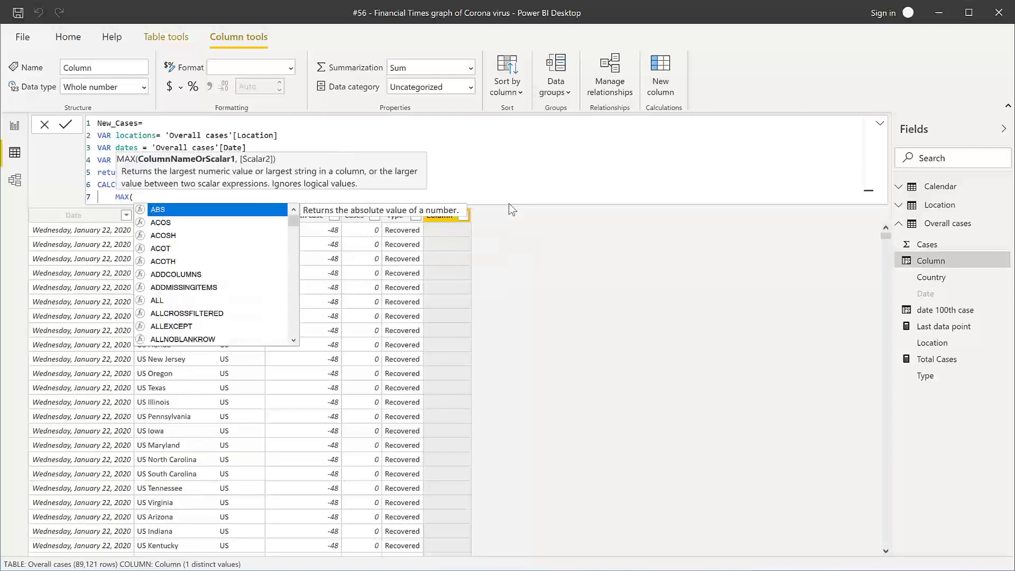
pyautogui.write('ca')
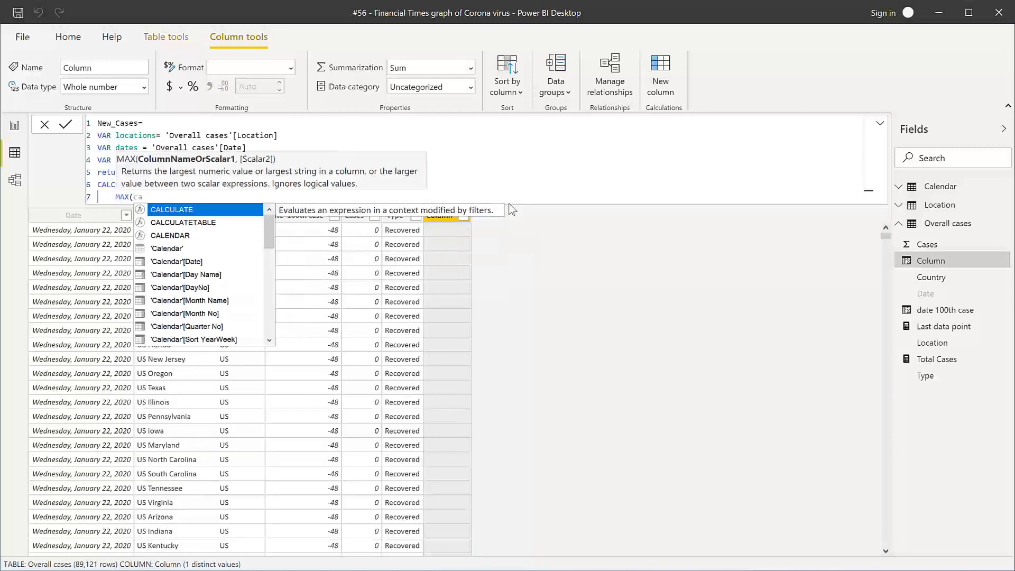
pyautogui.write('se')
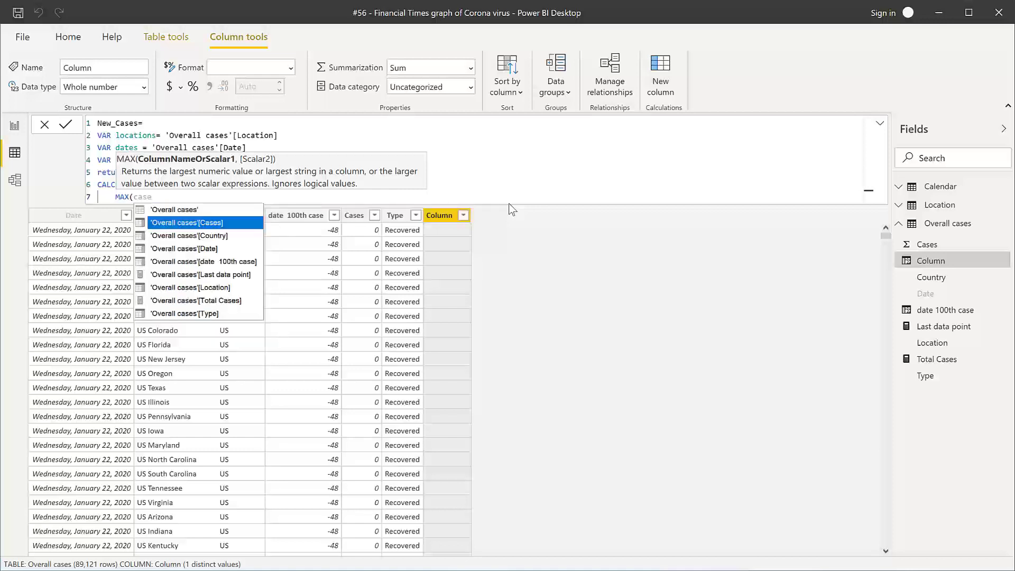
pyautogui.press('Tab')
pyautogui.write('),')
# - Add a FILTER argument over the 'Overall cases' table
pyautogui.hotkey('shift', 'Return')
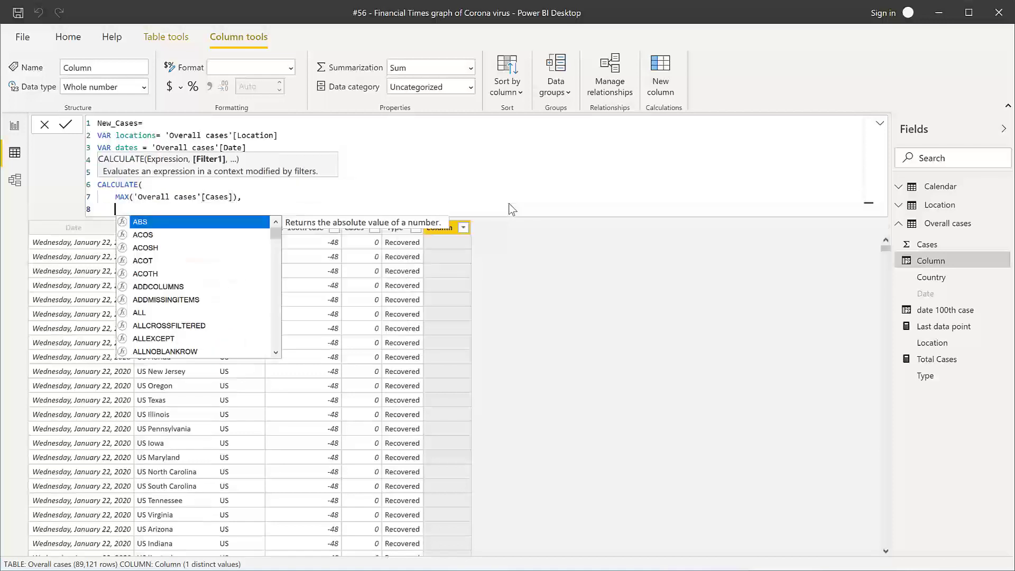
pyautogui.write('fil')
pyautogui.press('Tab')
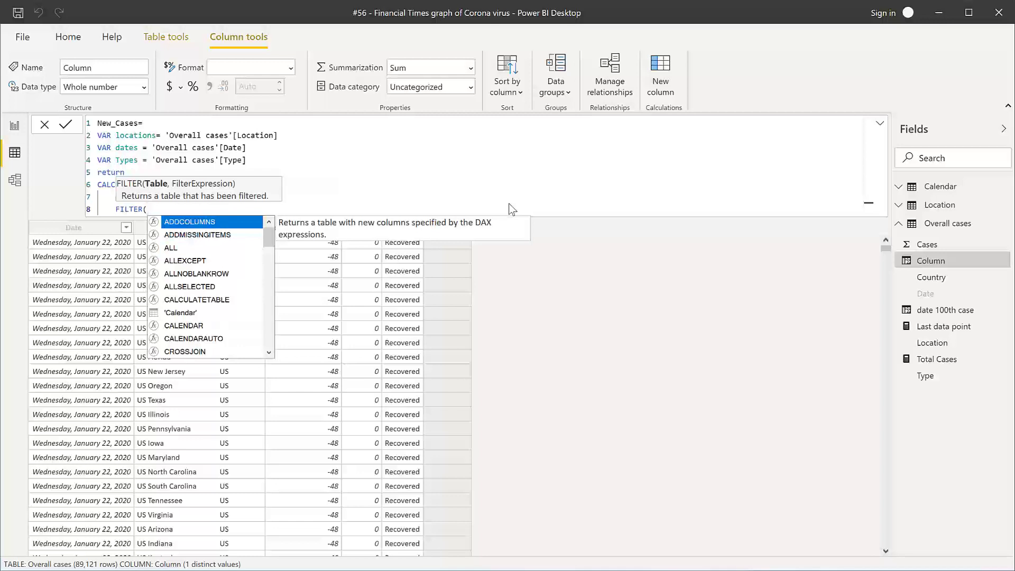
pyautogui.write("'ov")
pyautogui.press('Tab')
pyautogui.write(',')
# - Add the filter condition 'Overall cases'[Location]=locations && 'Overall cases'[Date]<dates
pyautogui.hotkey('shift', 'Return')
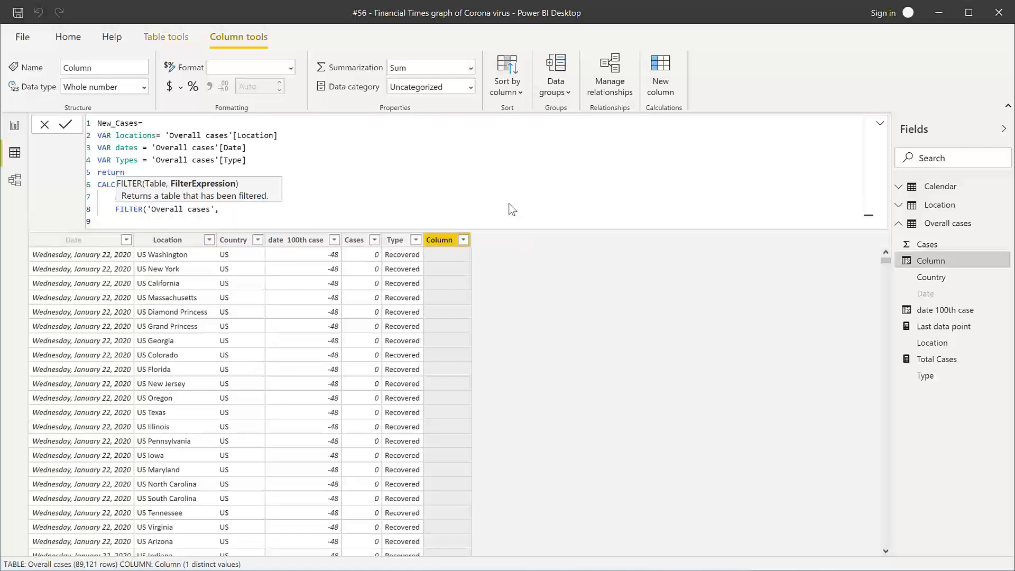
pyautogui.write('ove')
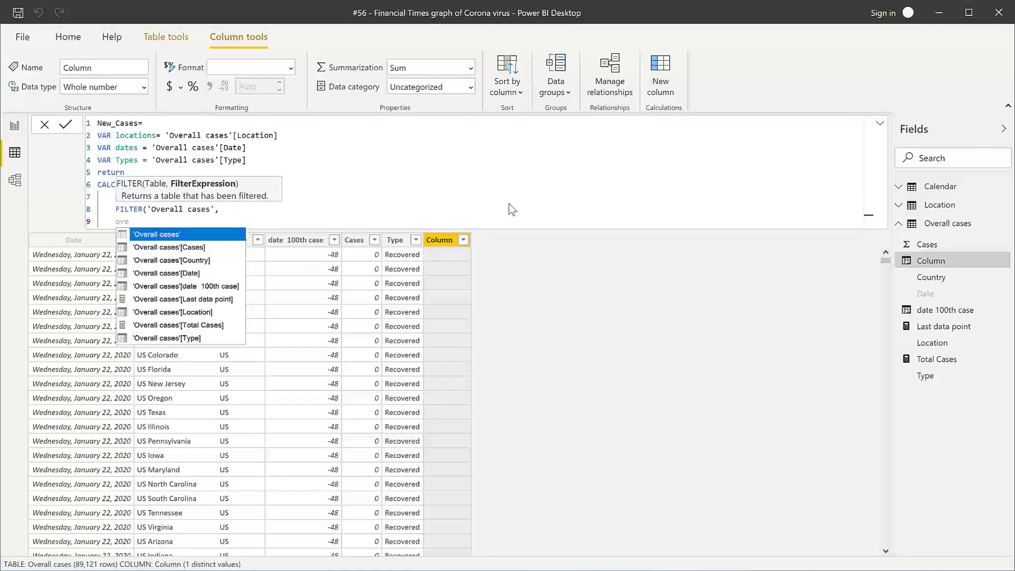
pyautogui.press('Down')
pyautogui.press('Down')
pyautogui.press('Down')
pyautogui.press('Down')
pyautogui.press('Down')
pyautogui.press('Down')
pyautogui.press('Tab')
pyautogui.write('=locations')
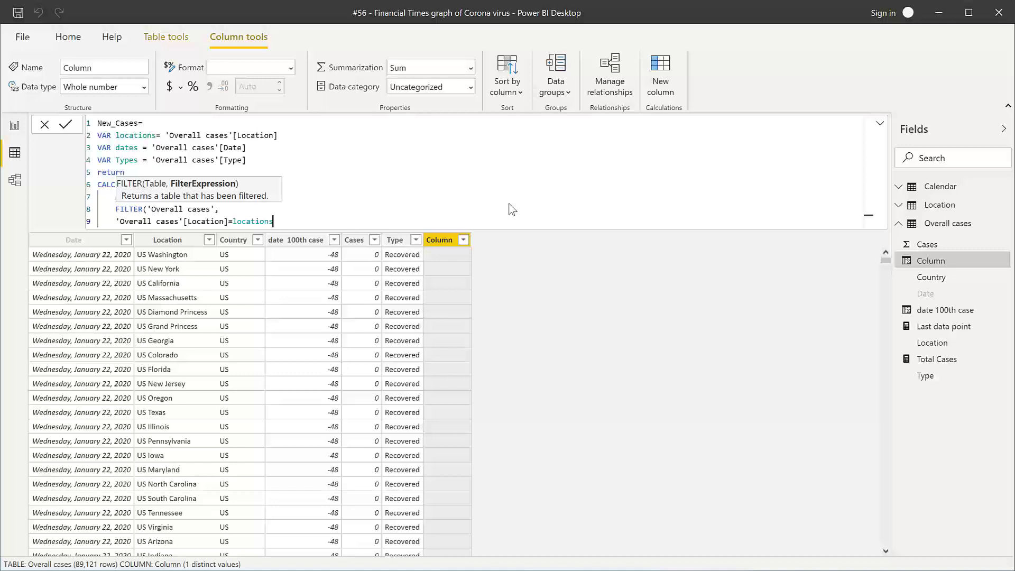
pyautogui.write(' && over')
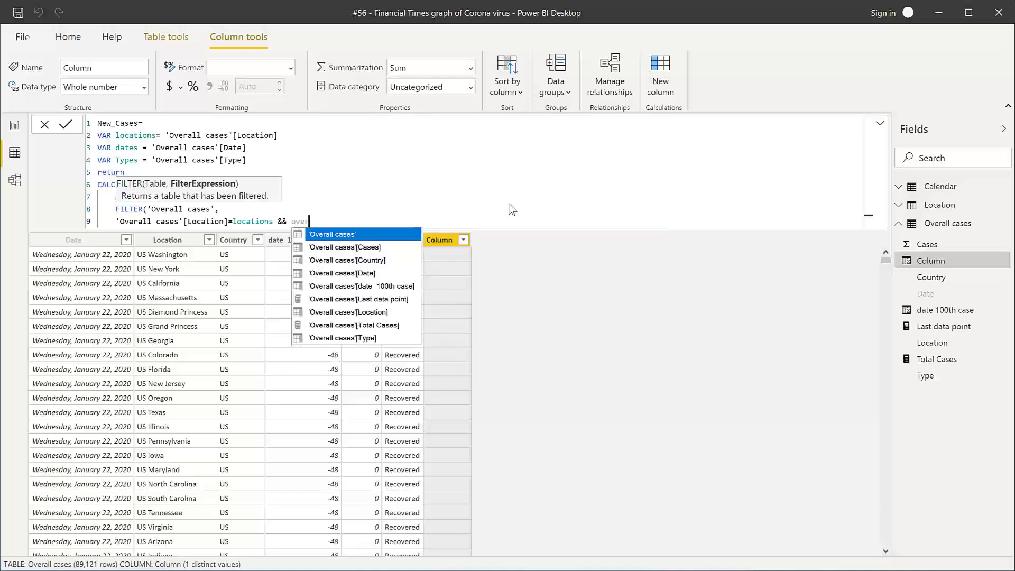
pyautogui.press('Down')
pyautogui.press('Down')
pyautogui.press('Down')
pyautogui.press('Tab')
pyautogui.write('<')
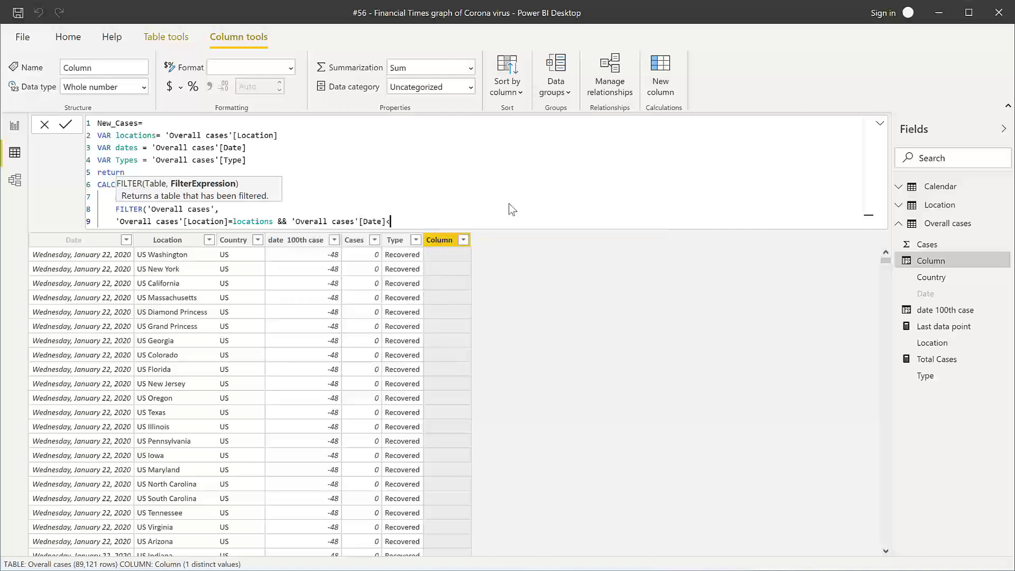
pyautogui.write('date')
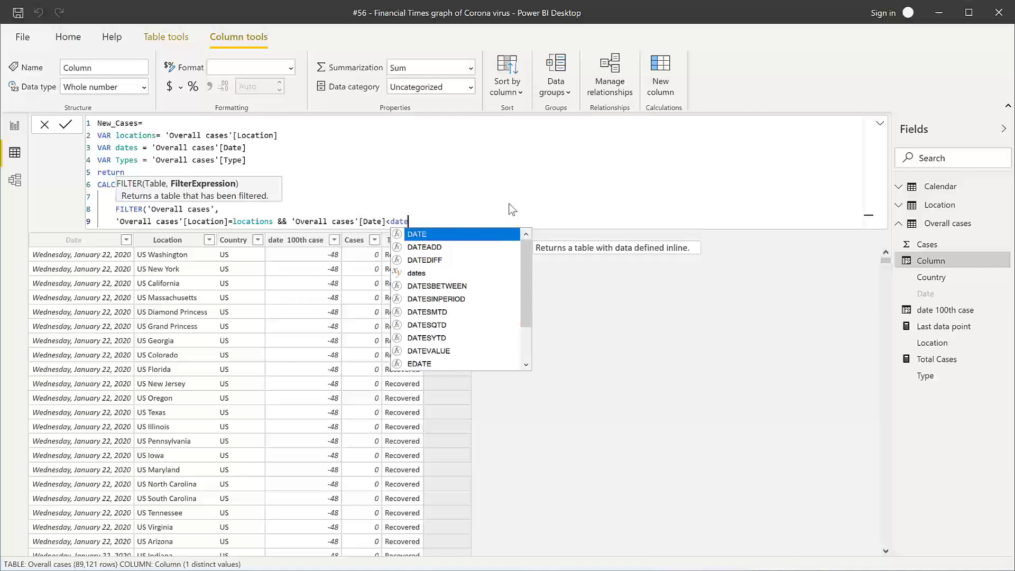
pyautogui.press('Down')
pyautogui.press('Down')
pyautogui.press('Down')
pyautogui.press('Tab')
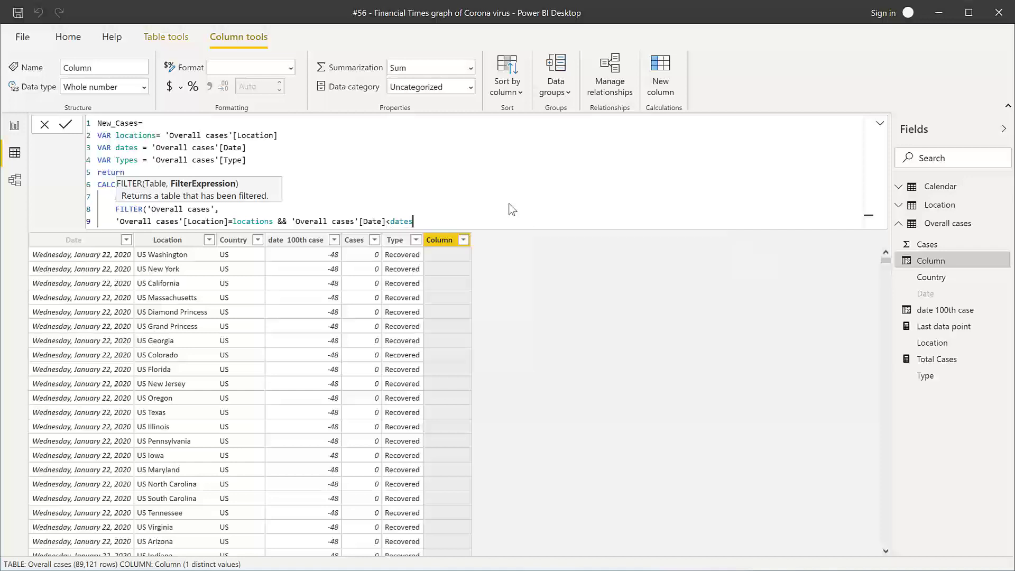
# - Finish the condition with && 'Overall cases'[Type]= Types and close the parentheses
pyautogui.write('&& typ')
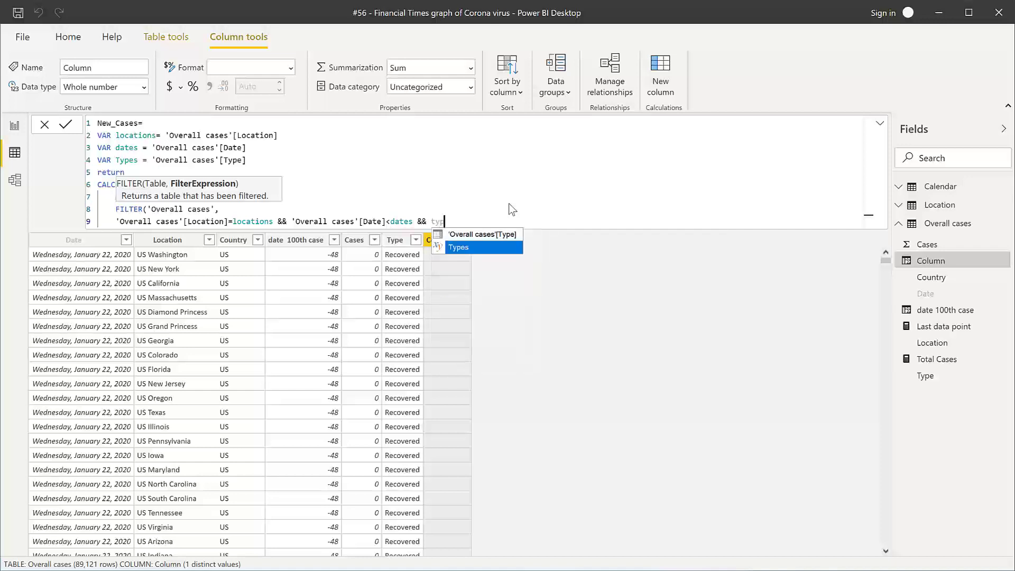
pyautogui.press('Tab')
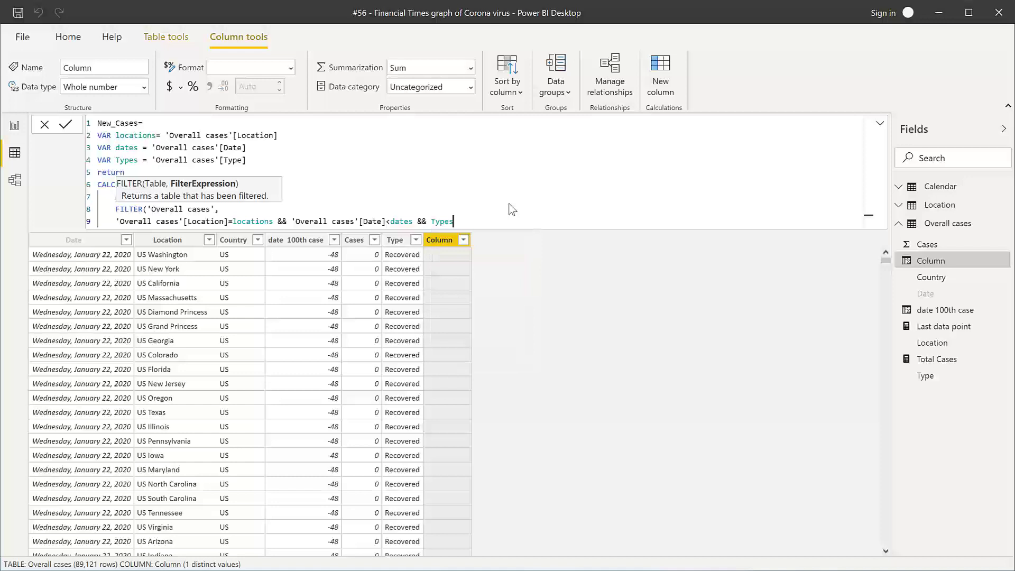
pyautogui.press('BackSpace')
pyautogui.press('BackSpace')
pyautogui.press('BackSpace')
pyautogui.press('BackSpace')
pyautogui.write('yp')
pyautogui.press('Up')
pyautogui.press('Up')
pyautogui.press('Up')
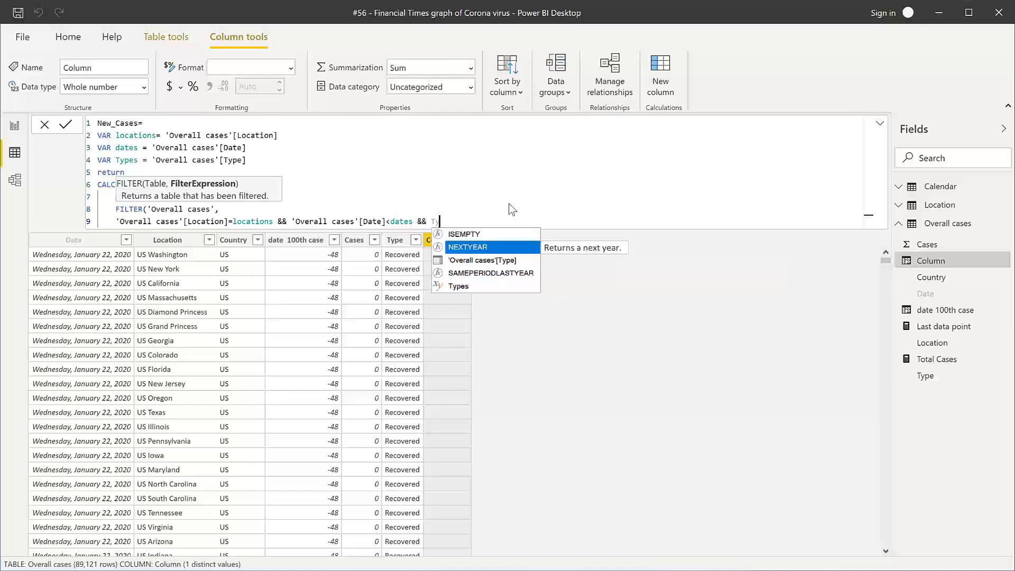
pyautogui.press('Down')
pyautogui.press('Tab')
pyautogui.write('= ty')
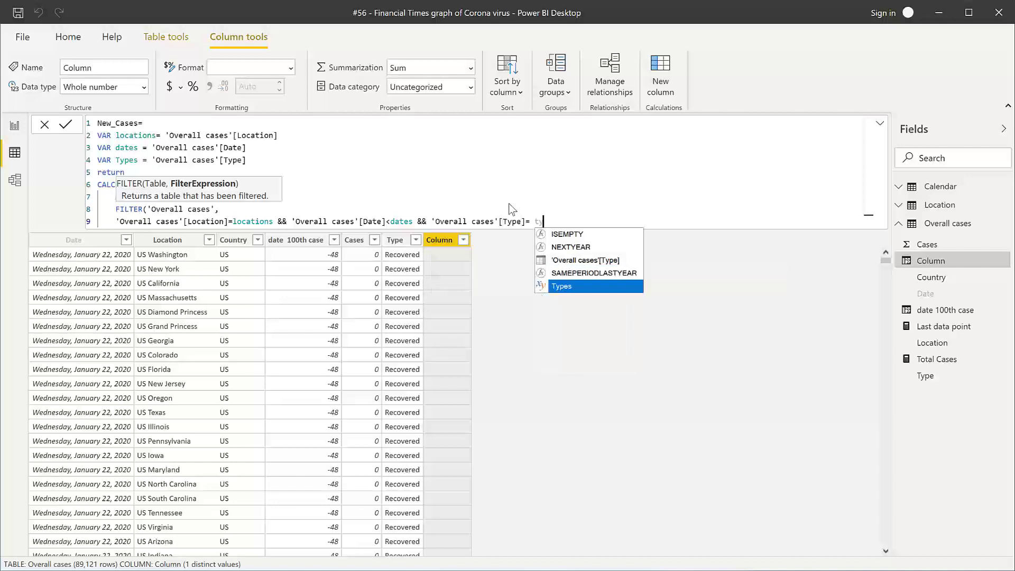
pyautogui.press('Tab')
pyautogui.write('))')
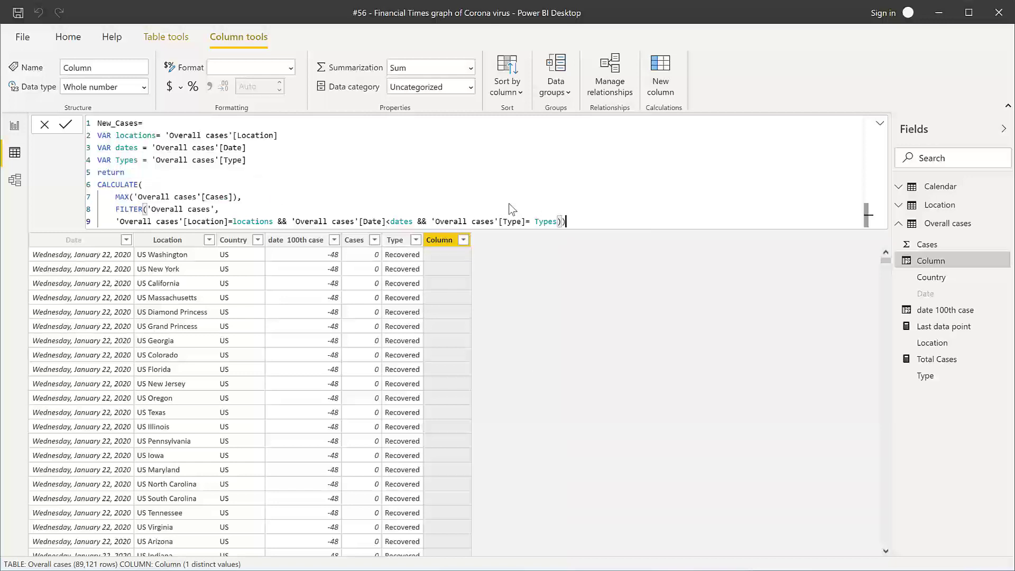
pyautogui.press('Return')
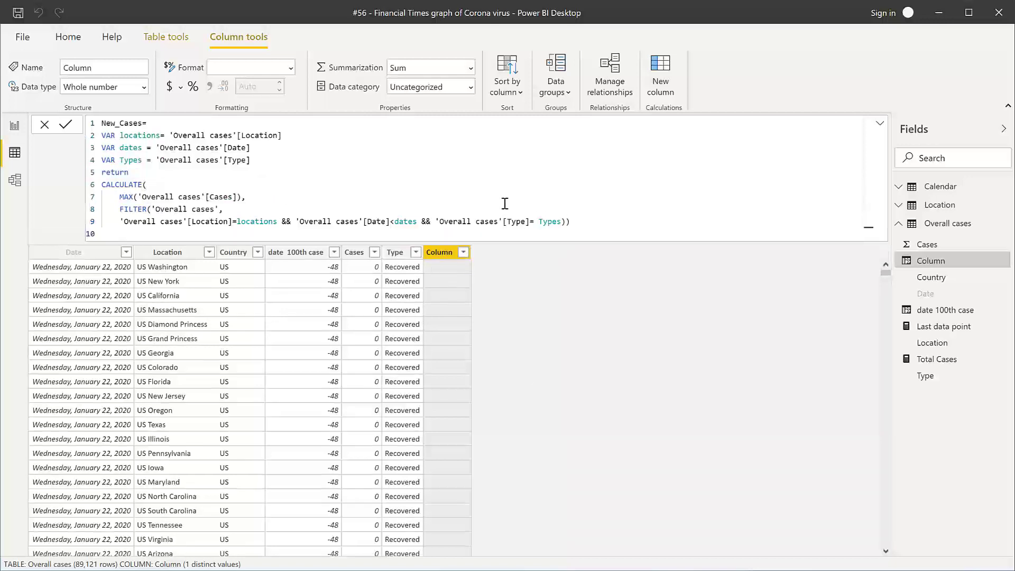
# - Commit the New_Cases formula and filter the Country column to show only Sweden
pyautogui.click(563, 376)
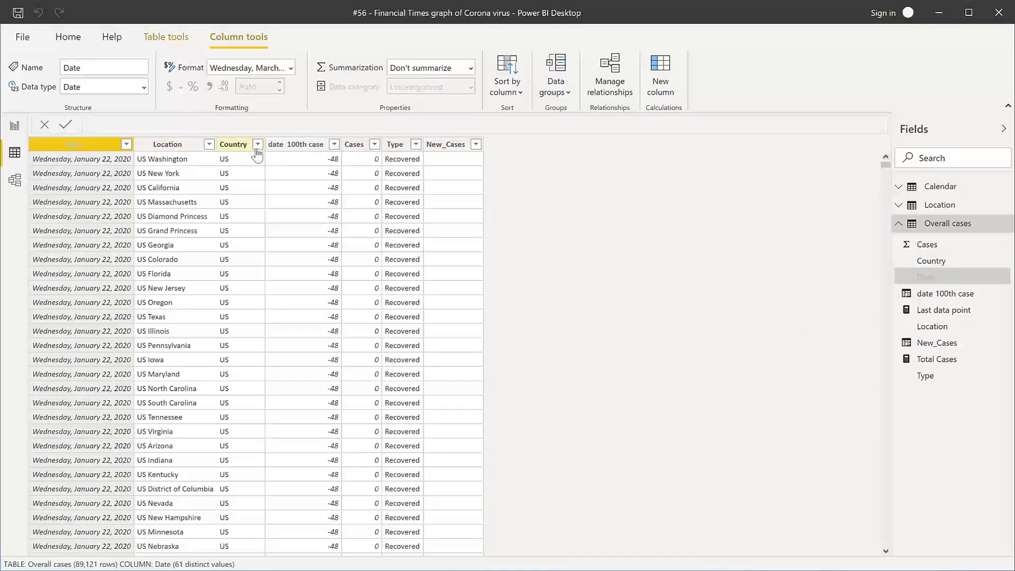
pyautogui.click(257, 144)
pyautogui.click(317, 141)
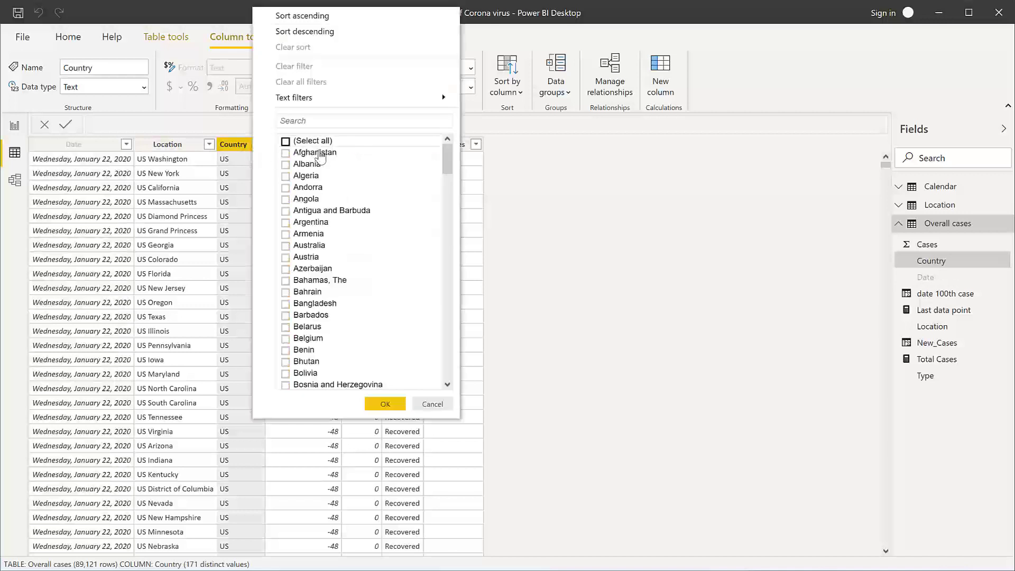
pyautogui.scroll(-20, 312, 228)
pyautogui.scroll(-5, 318, 275)
pyautogui.scroll(-15, 318, 275)
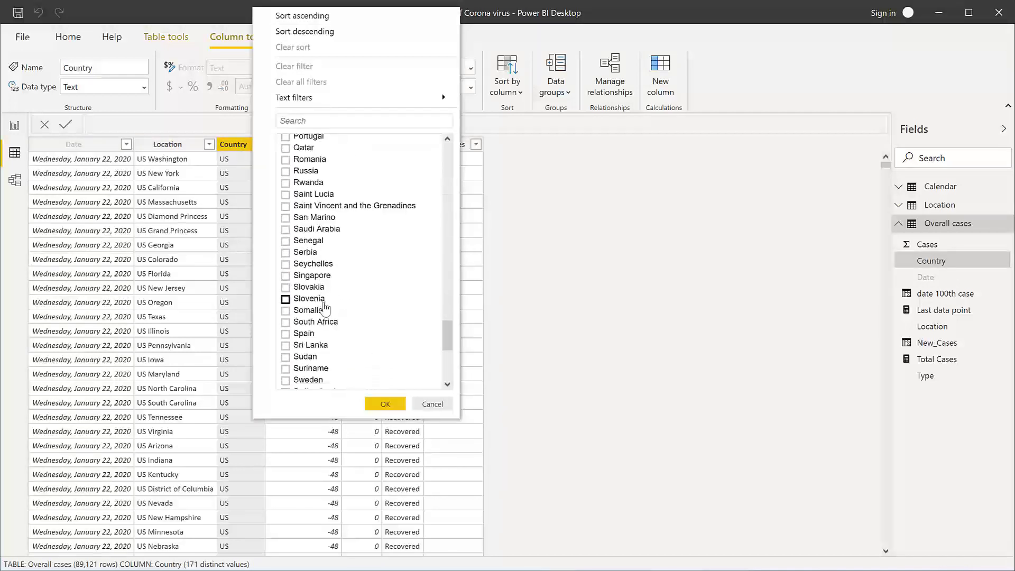
pyautogui.scroll(-2, 324, 310)
pyautogui.click(325, 312)
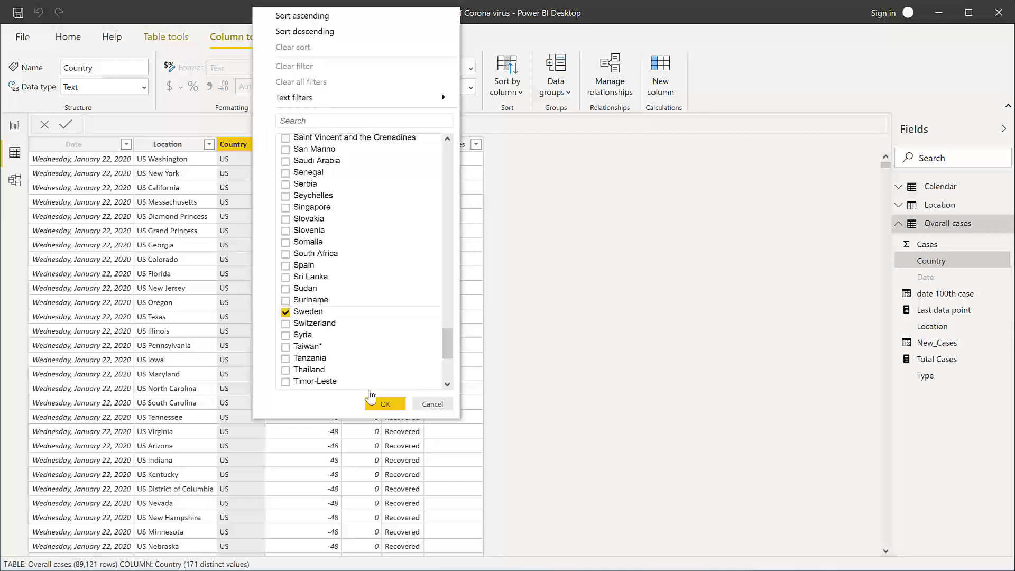
pyautogui.click(381, 403)
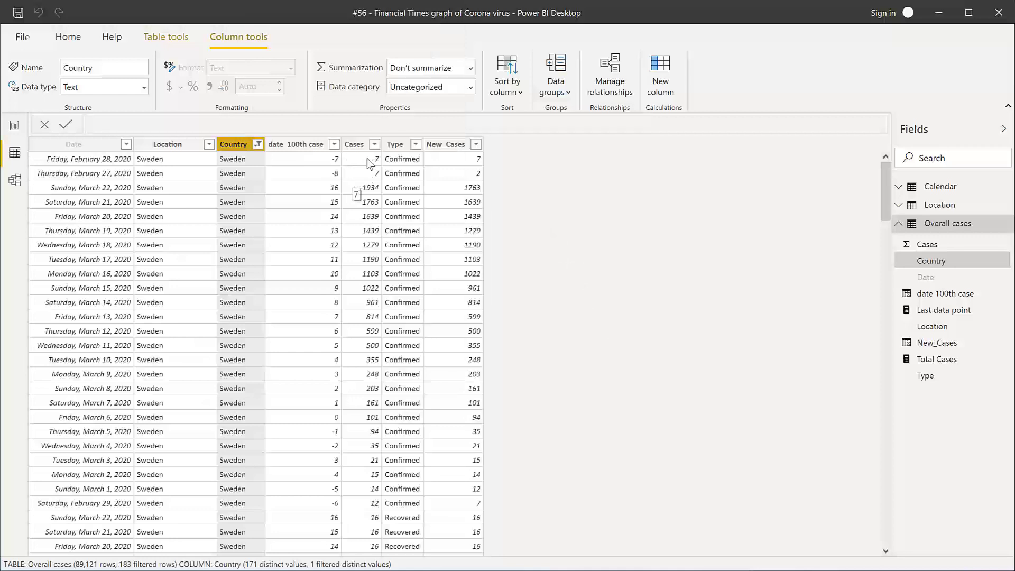
# - Sort the Sweden rows by Date in ascending order
pyautogui.click(126, 145)
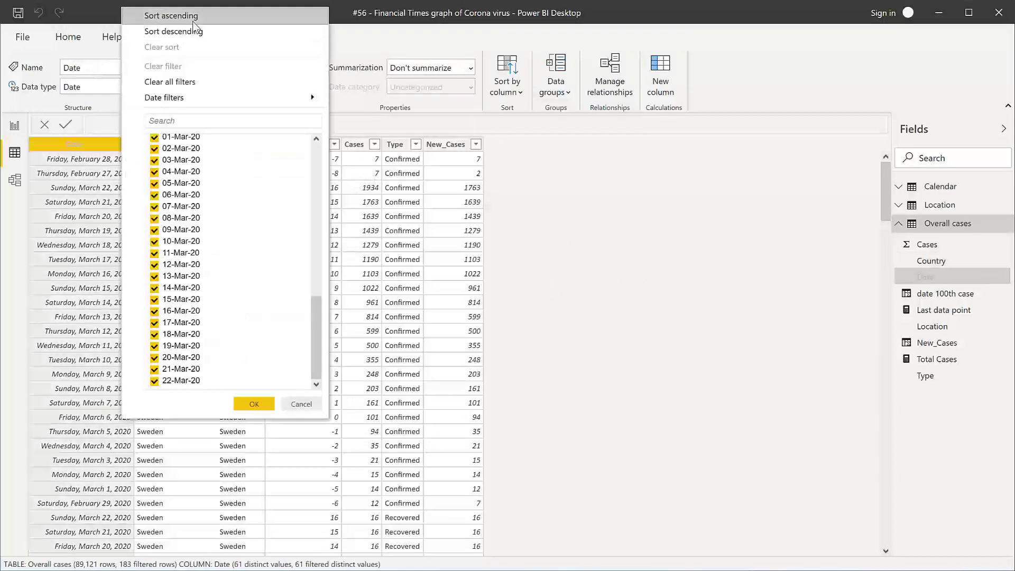
pyautogui.click(193, 21)
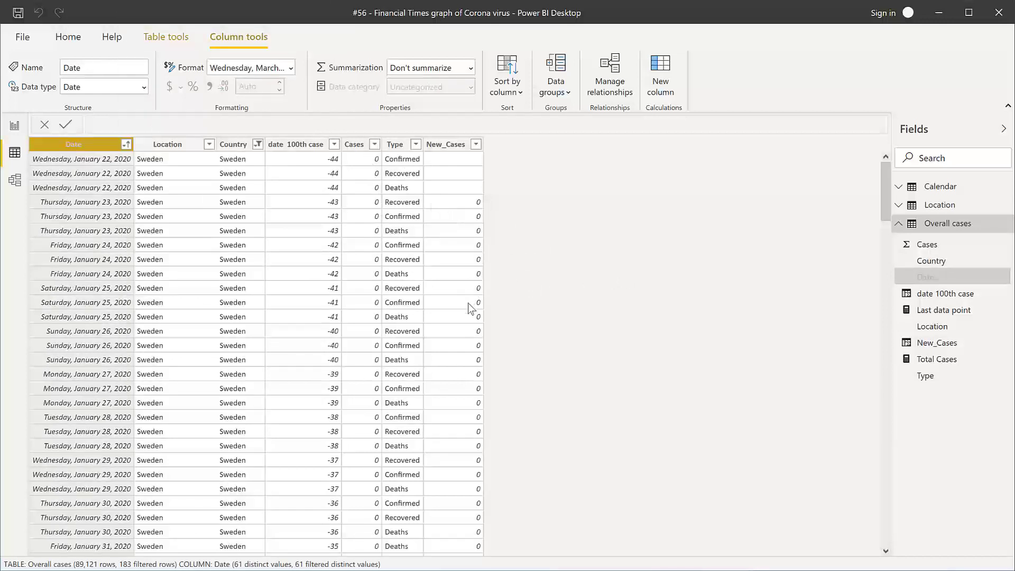
pyautogui.scroll(-8, 471, 309)
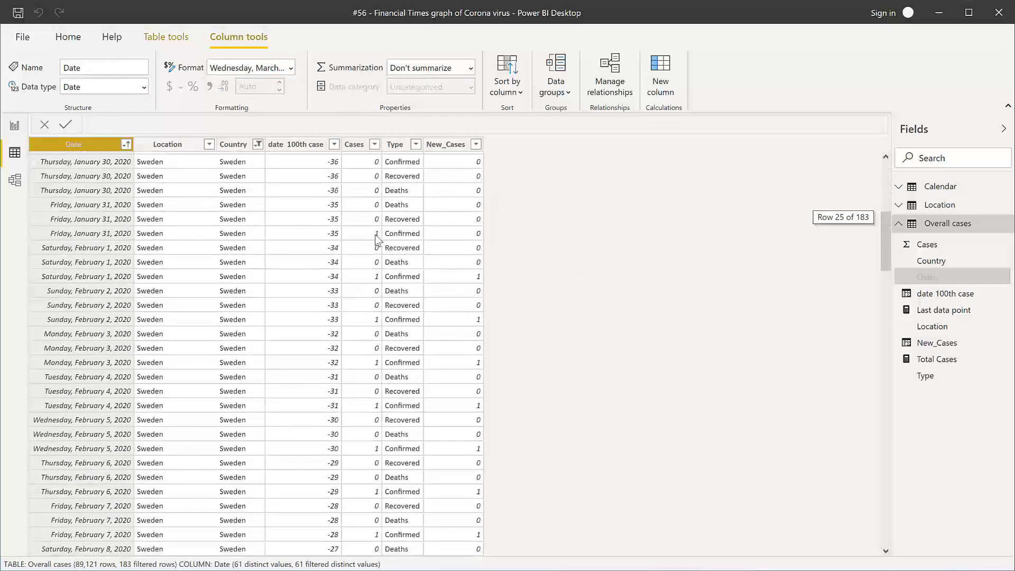
# - Filter the Type column to Confirmed only
pyautogui.click(416, 145)
pyautogui.click(484, 283)
pyautogui.click(473, 295)
pyautogui.click(542, 341)
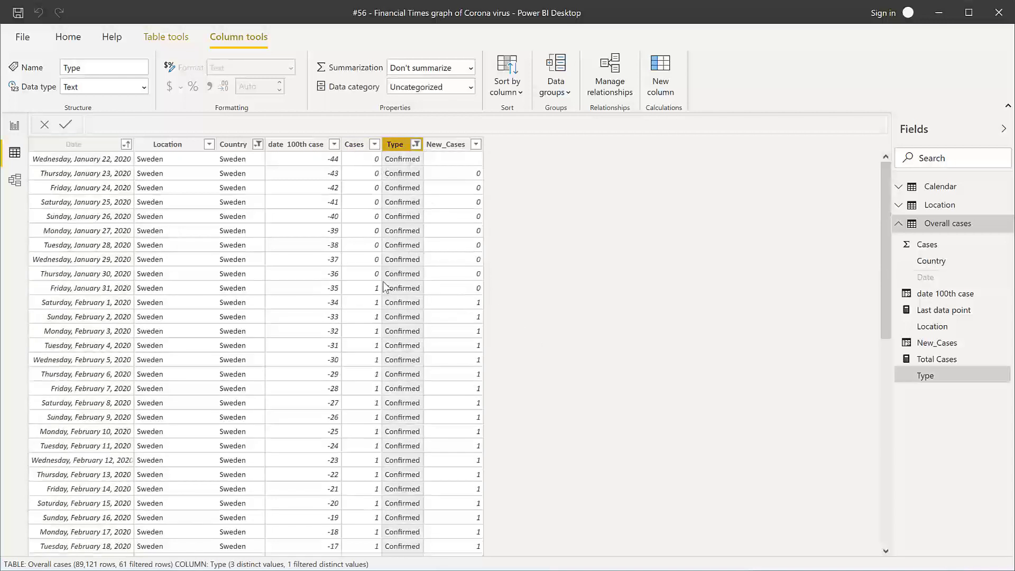
pyautogui.scroll(-3, 477, 394)
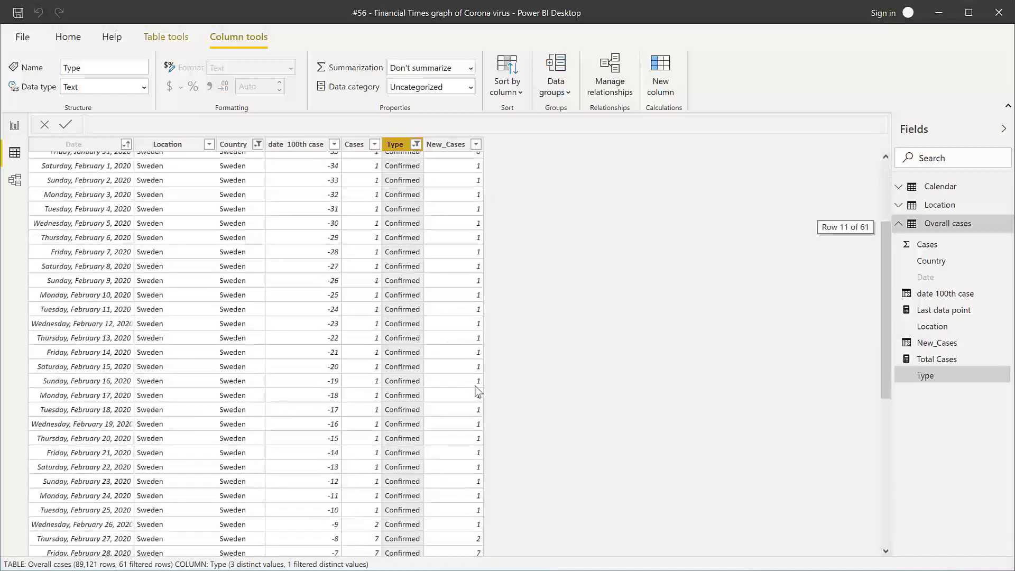
pyautogui.scroll(-7, 478, 391)
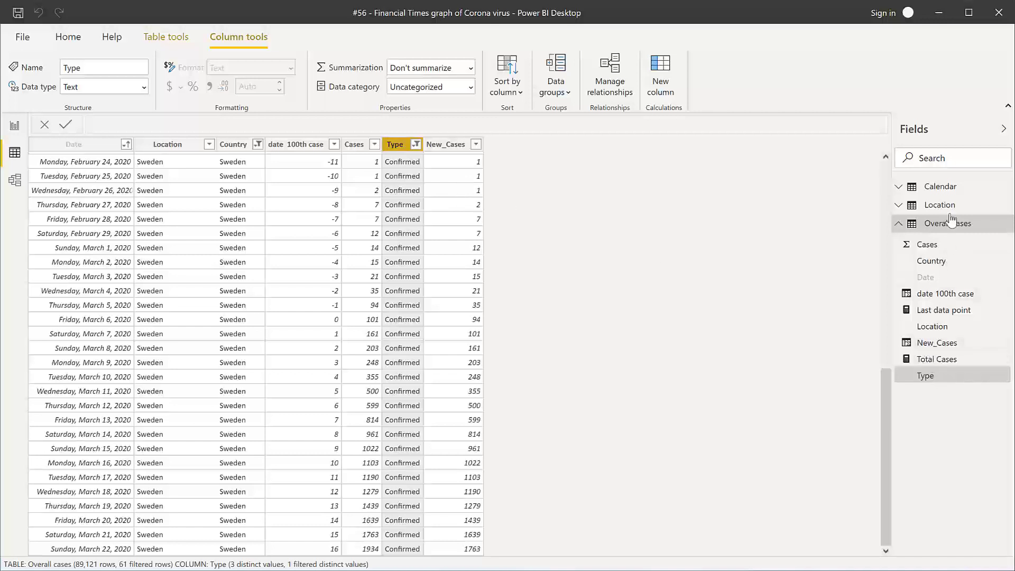
# - In the New_Cases formula, replace line 5's 'return' with 'VAR PrevRow ='
pyautogui.click(937, 344)
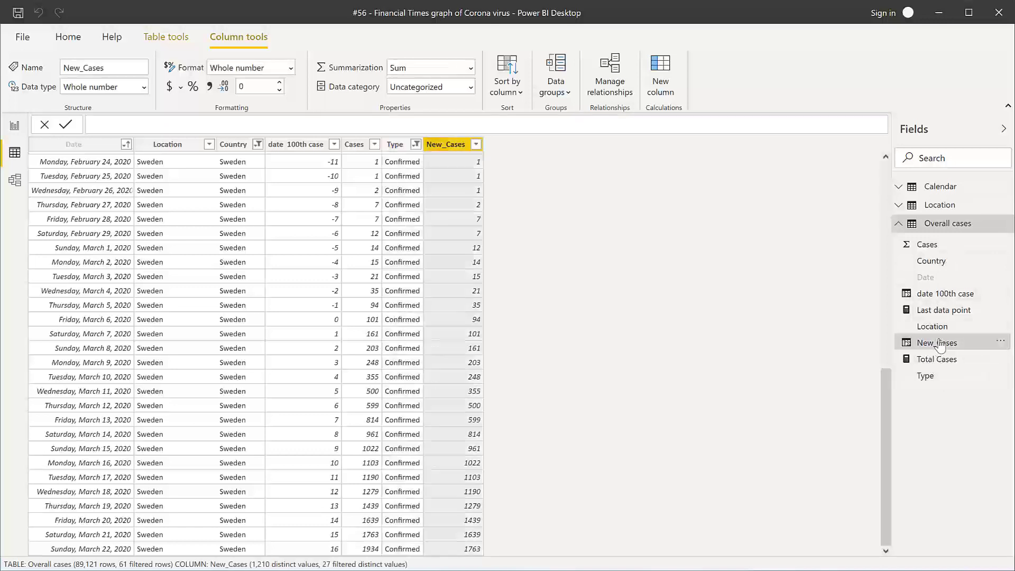
pyautogui.doubleClick(102, 172)
pyautogui.write('VAR ')
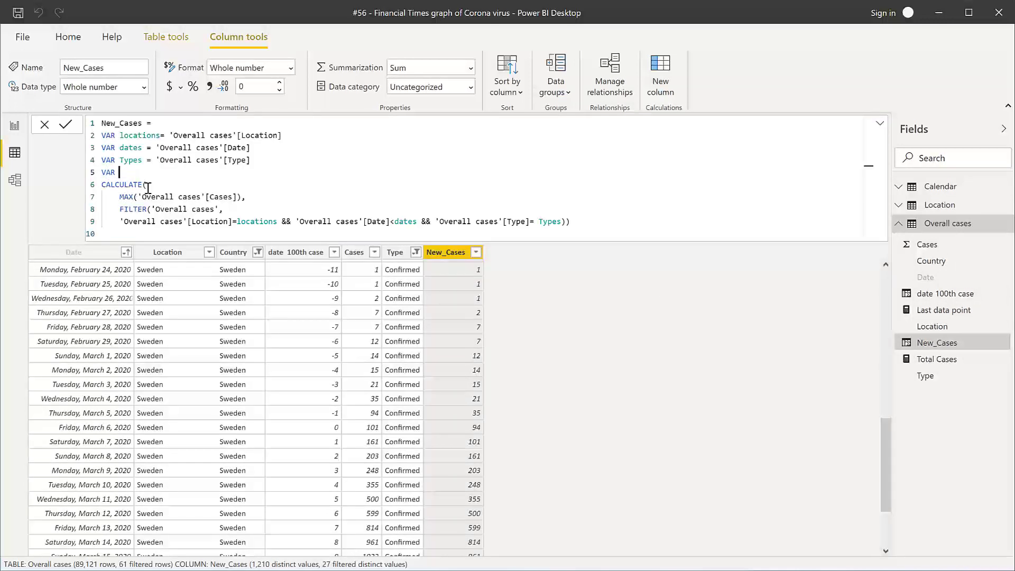
pyautogui.write('PrevRow =')
# - End the formula with 'return [Cases]-PrevRow' and commit it
pyautogui.click(124, 233)
pyautogui.write('return')
pyautogui.press('Return')
pyautogui.write('[Cases]')
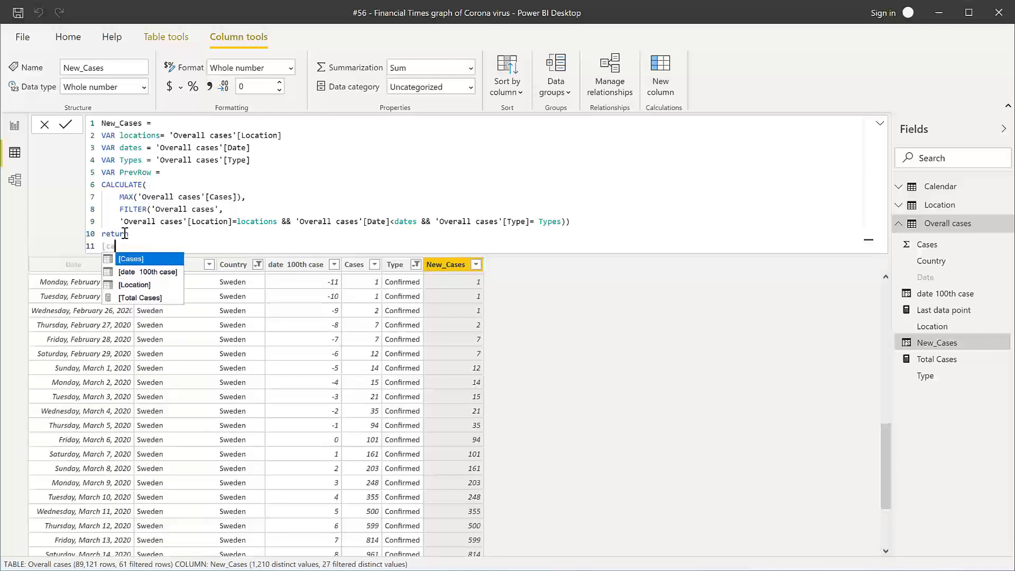
pyautogui.write('-Pre')
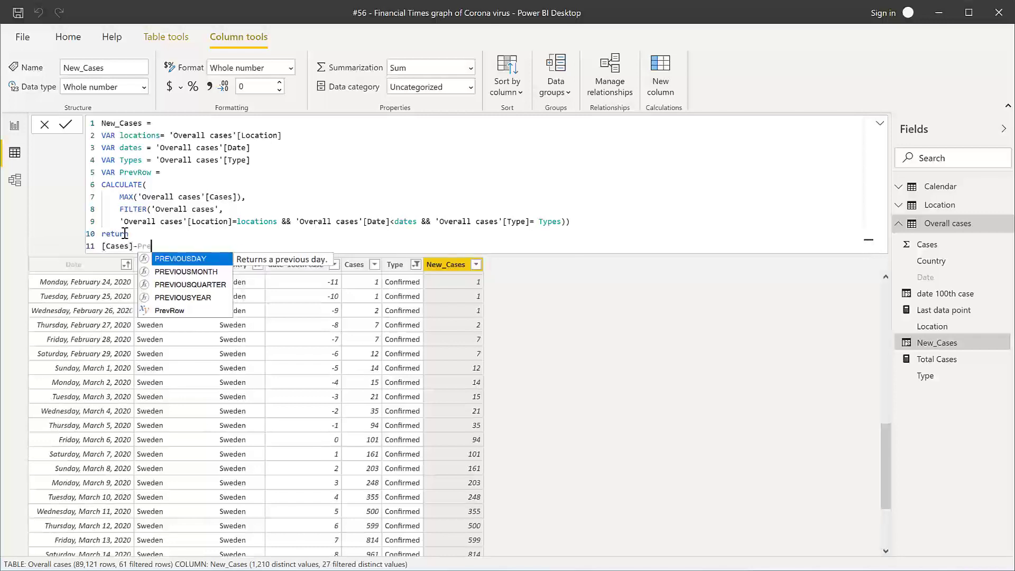
pyautogui.press('Down')
pyautogui.press('Down')
pyautogui.press('Down')
pyautogui.press('Down')
pyautogui.press('Tab')
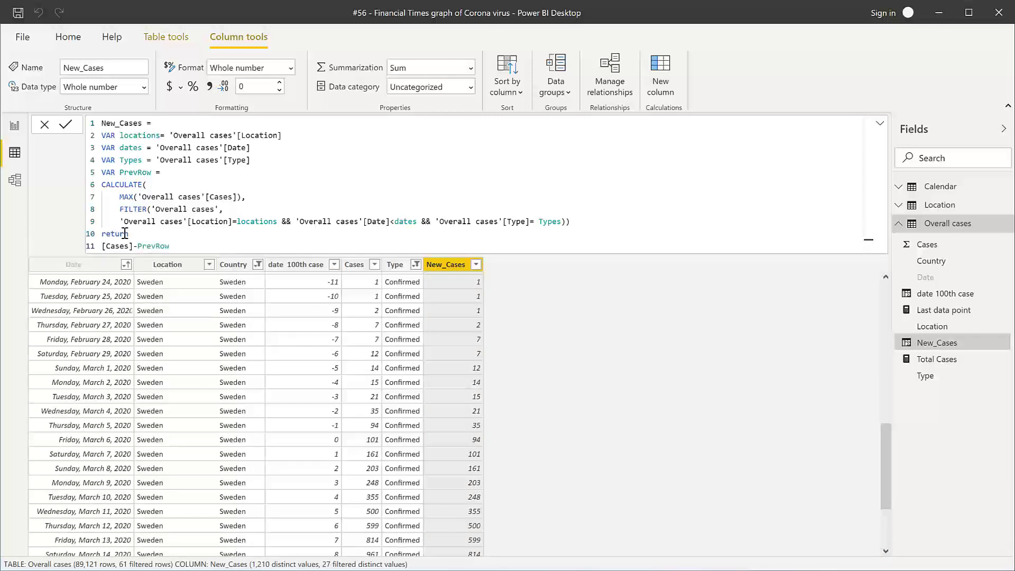
pyautogui.press('Return')
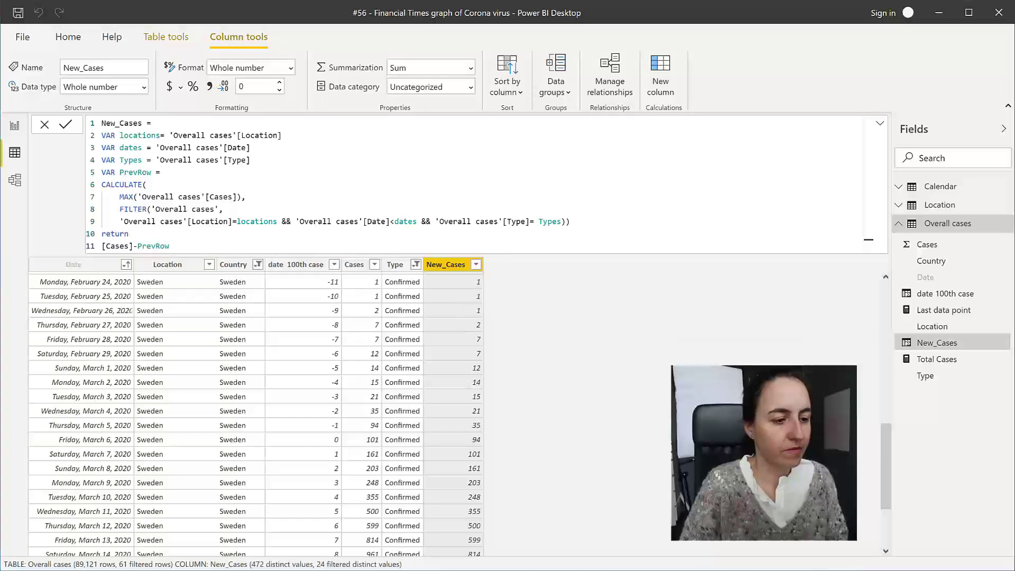
# - Scroll through New_Cases to check the daily increases, such as 171 for March 22
pyautogui.scroll(-11, 465, 398)
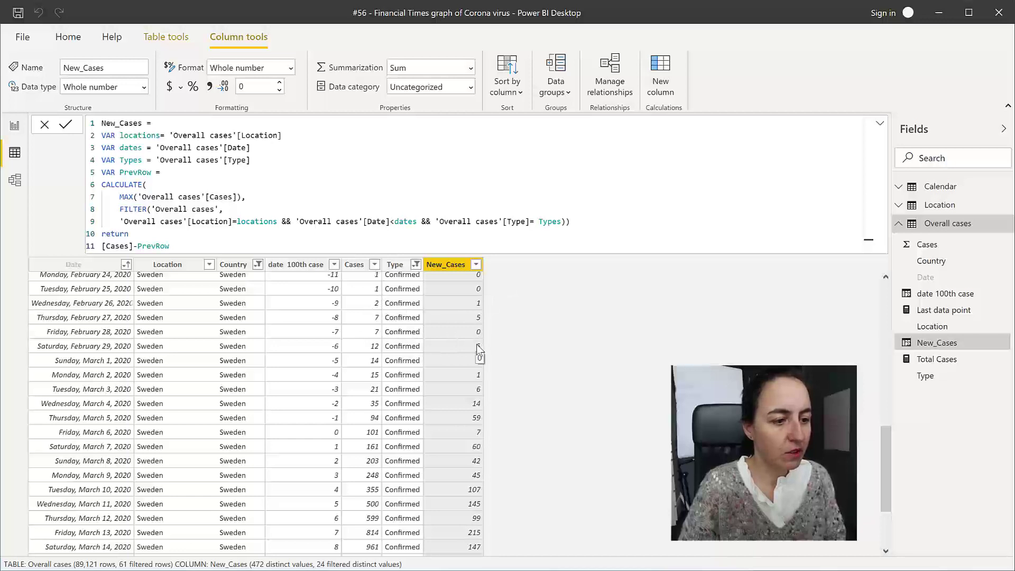
pyautogui.scroll(-3, 492, 433)
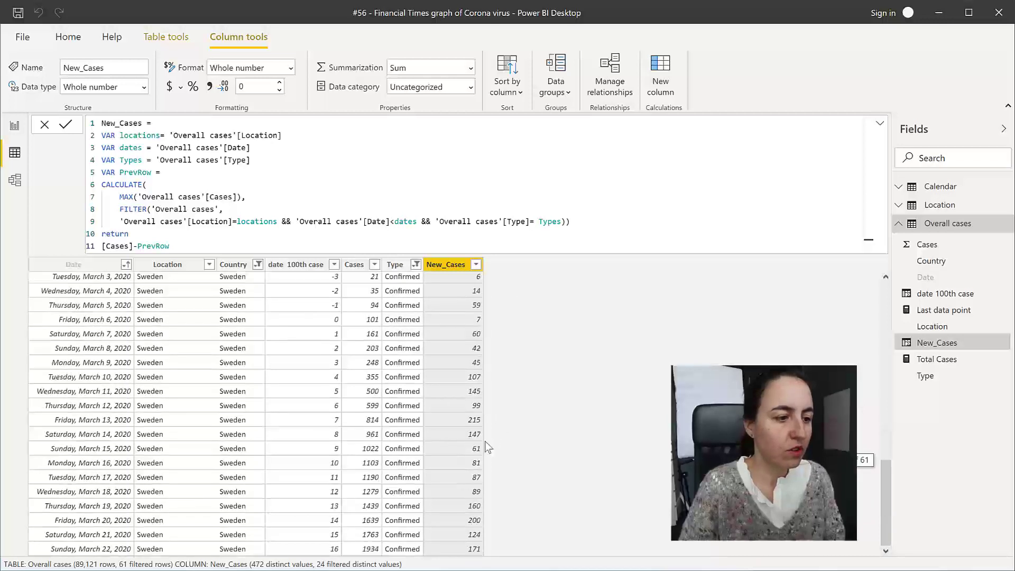
pyautogui.scroll(15, 488, 427)
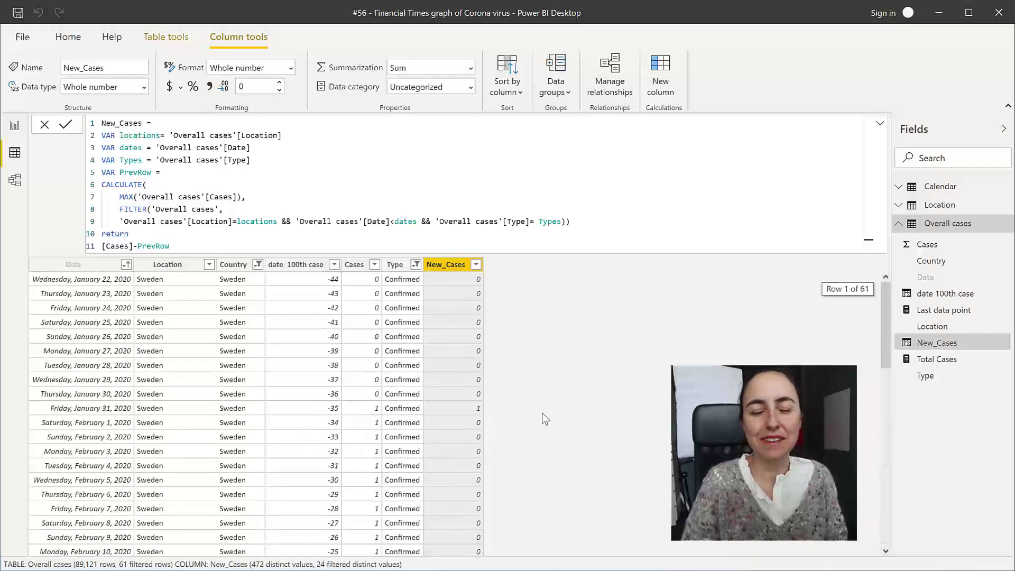